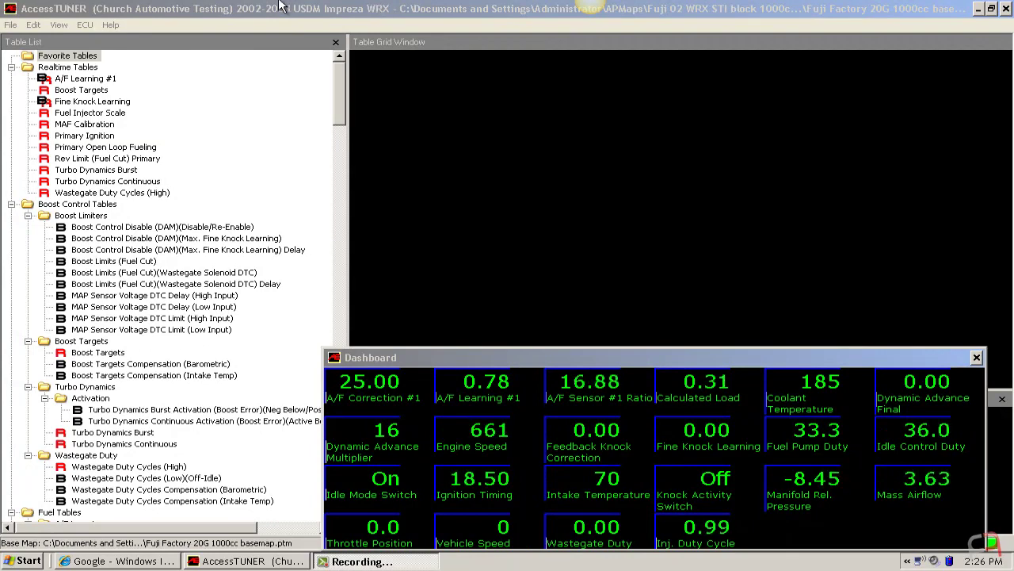
Examine the realtime A/F Learning #1 and Fuel Injector Scale tables.
double_click(103, 81)
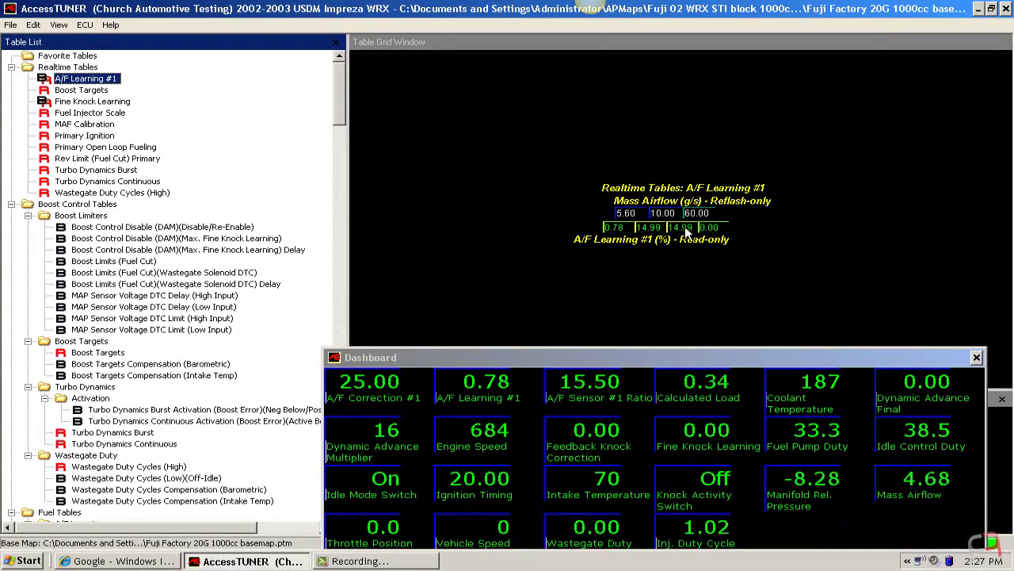
left_click(107, 116)
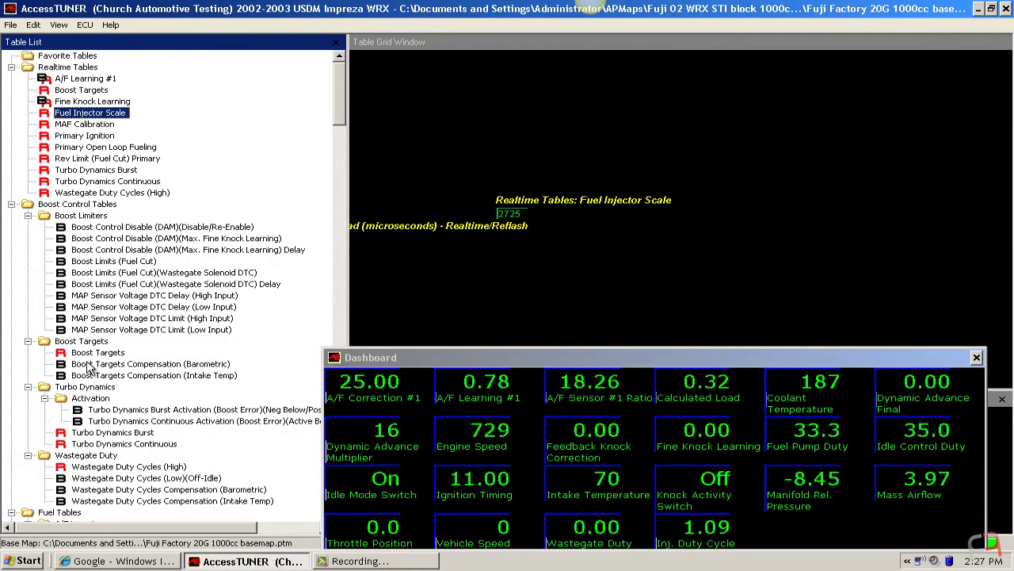
Collapse Boost Control Tables and, under Fuel Tables, A/F Learning, Closed Loop Target, Closed/Open Loop Transition, Cranking and Fuel Pump.
left_click(11, 204)
left_click(12, 215)
left_click(28, 227)
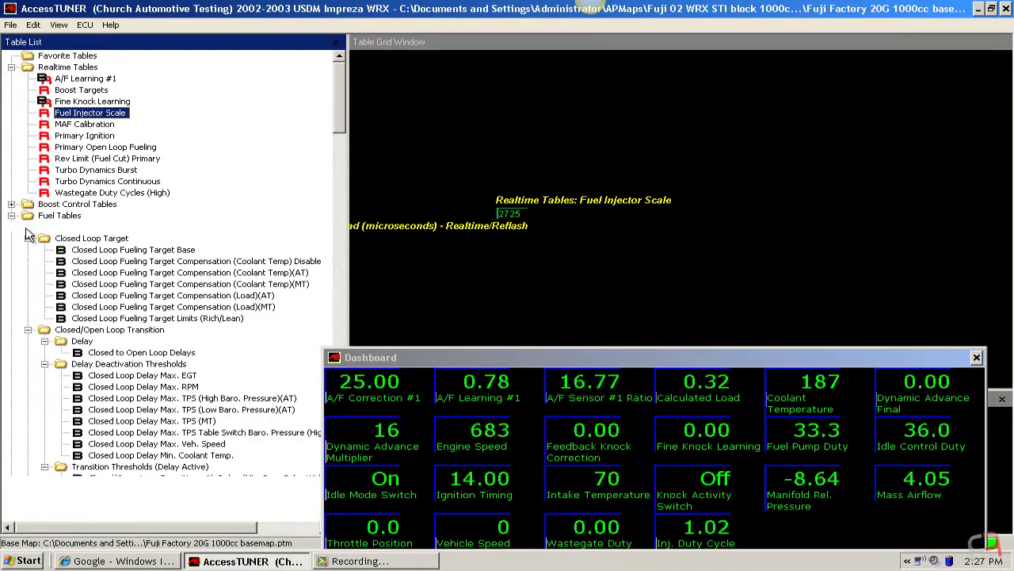
left_click(28, 238)
left_click(28, 250)
left_click(28, 262)
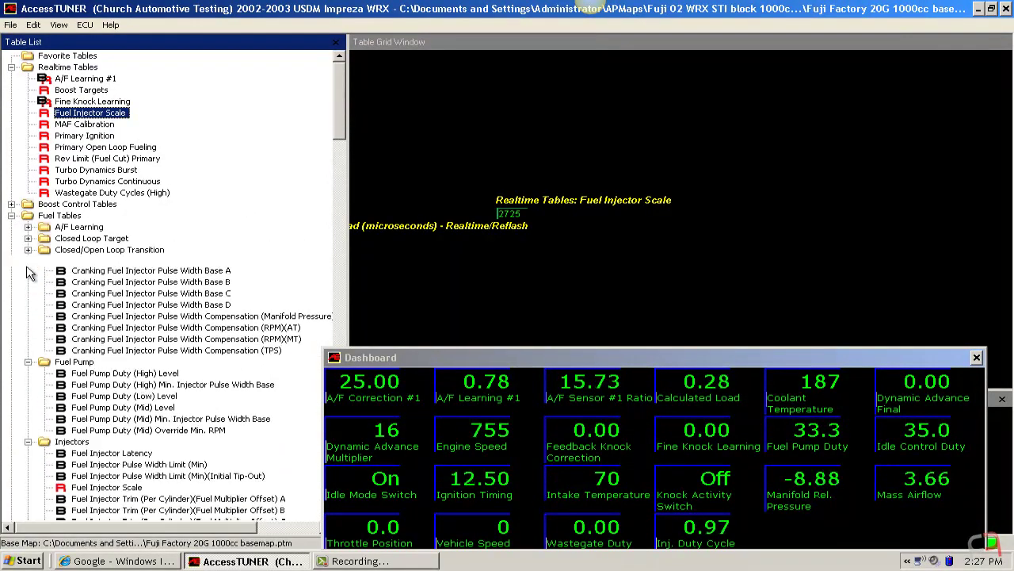
left_click(27, 272)
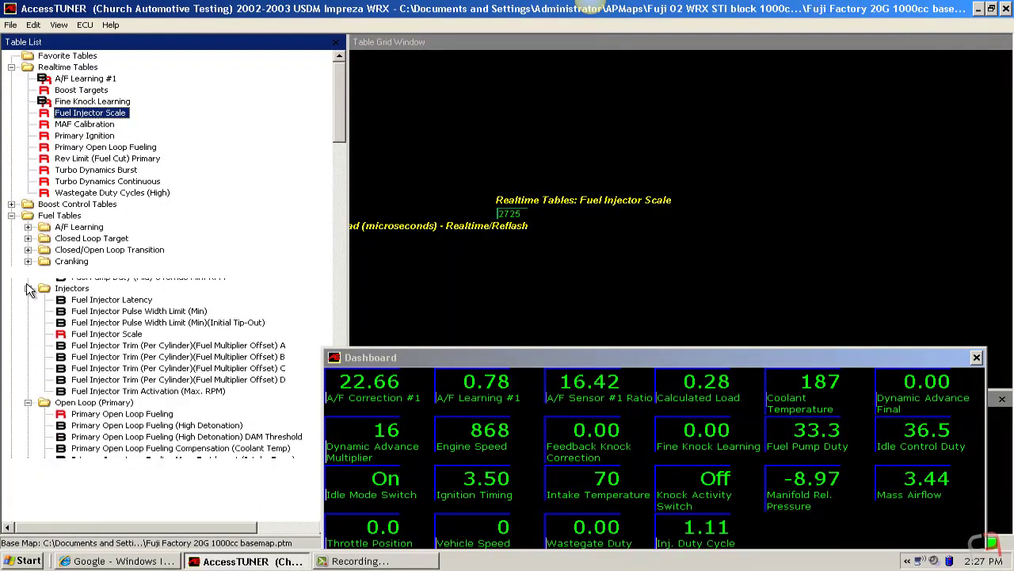
Examine the Fuel Injector Latency table and the MAF Calibration curve up to its highest voltages.
left_click(97, 297)
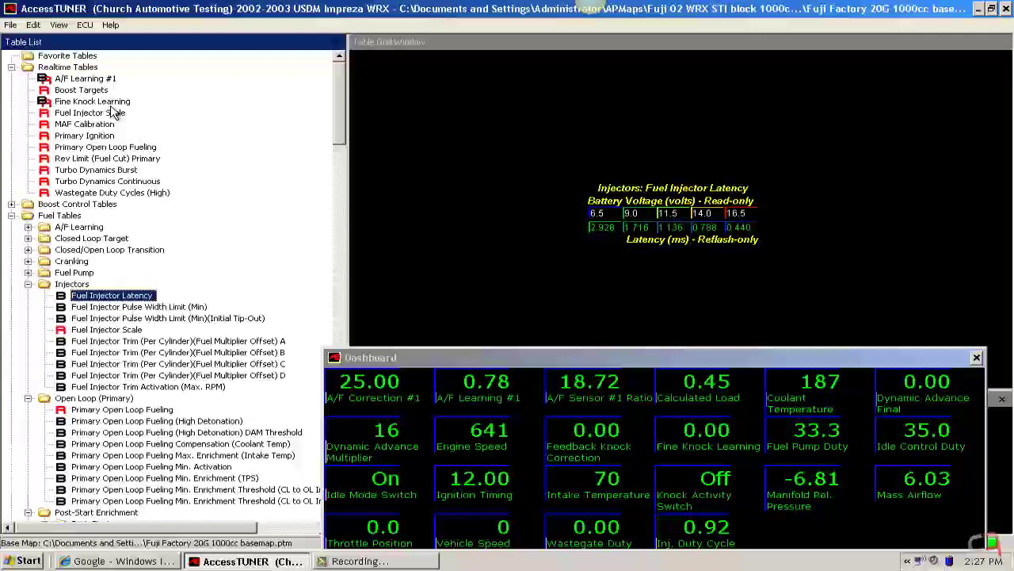
left_click(97, 125)
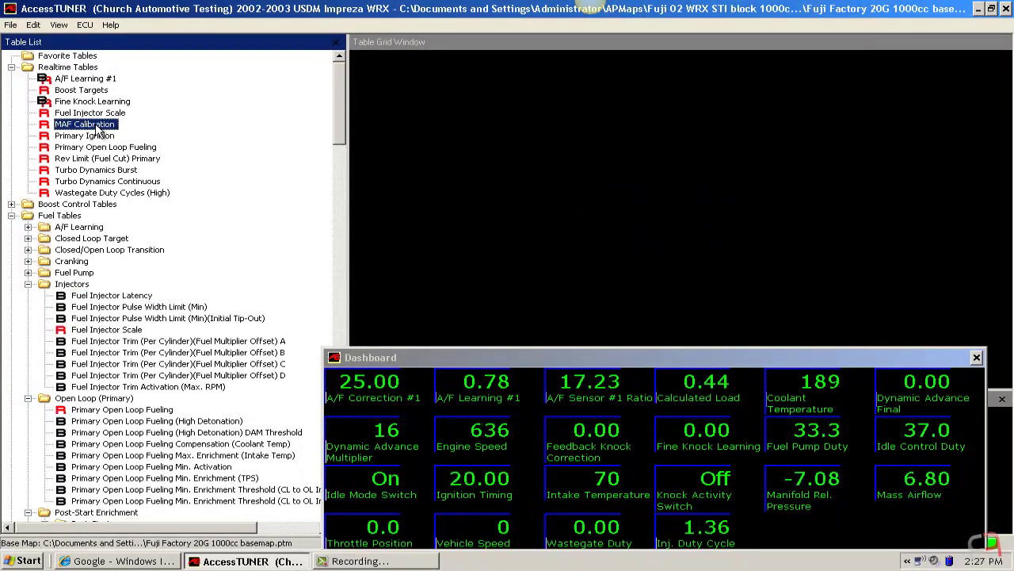
left_click_drag(403, 243, 978, 236)
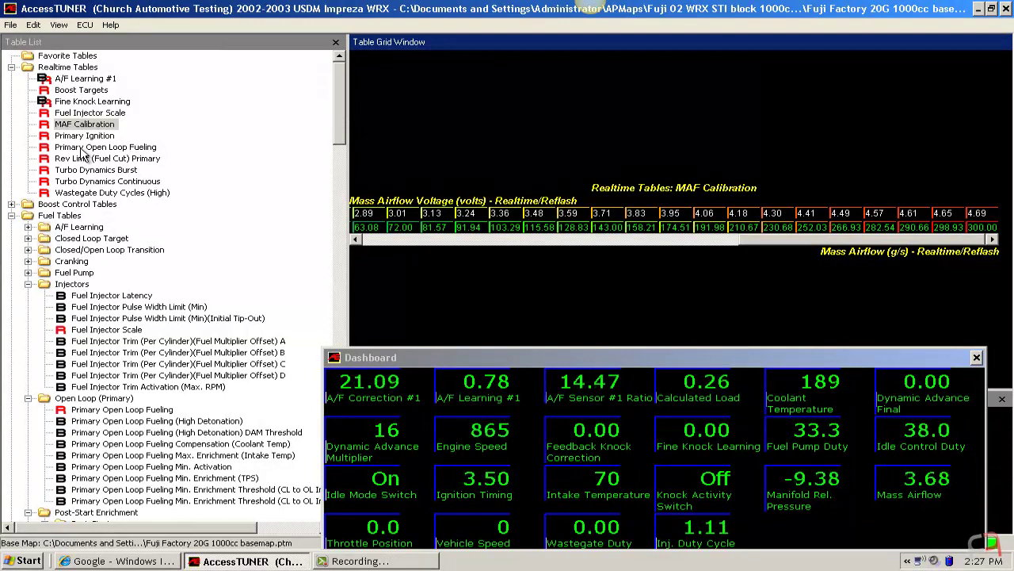
Multiply the realtime Fuel Injector Scale value by 1.2.
left_click(89, 113)
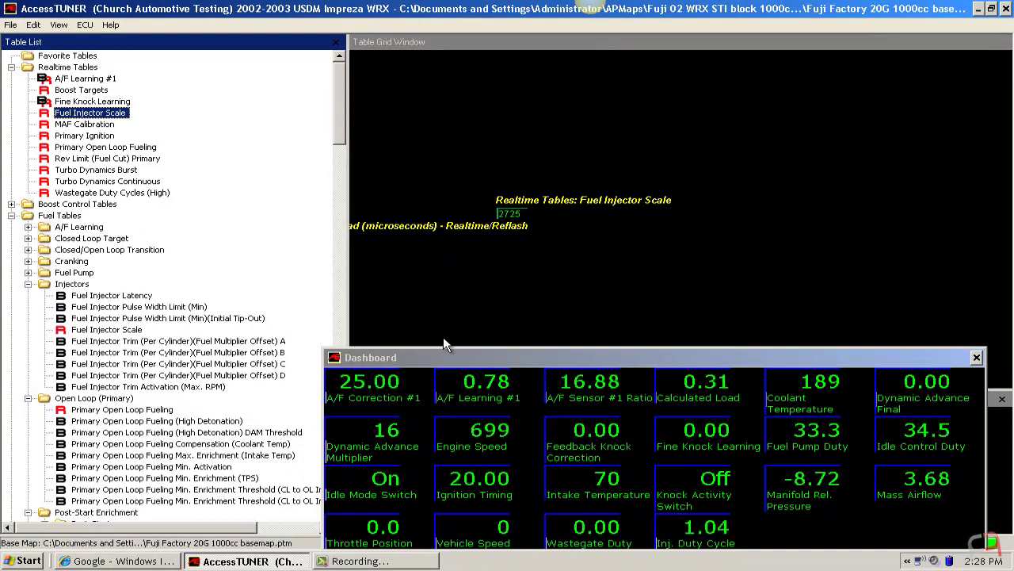
left_click(514, 229)
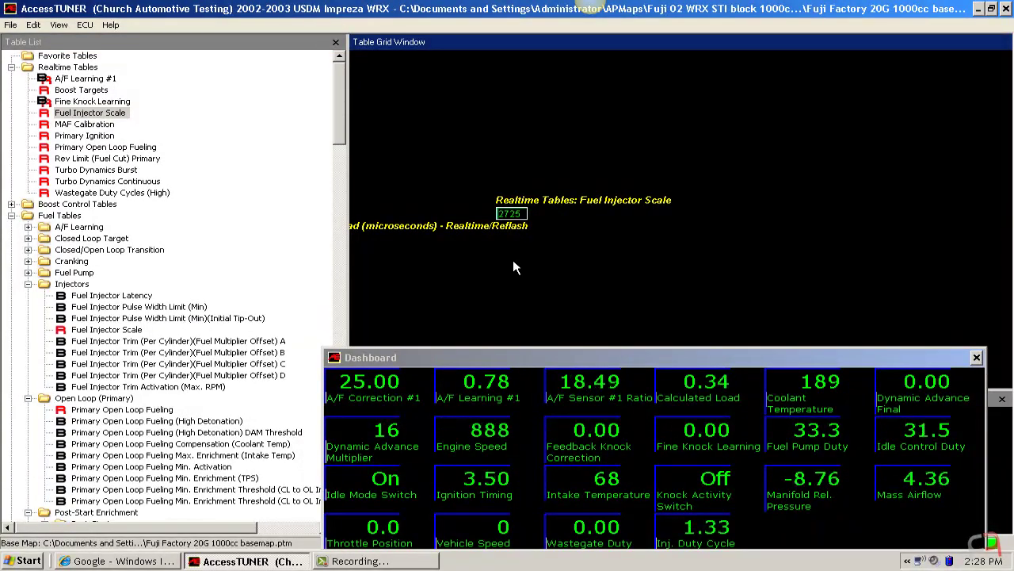
key("asterisk")
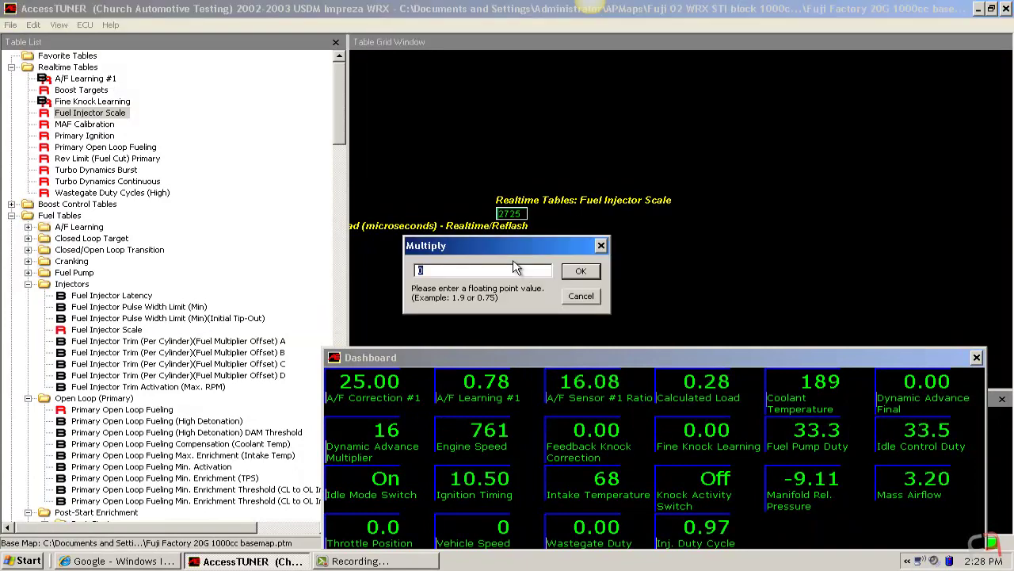
type("1.2")
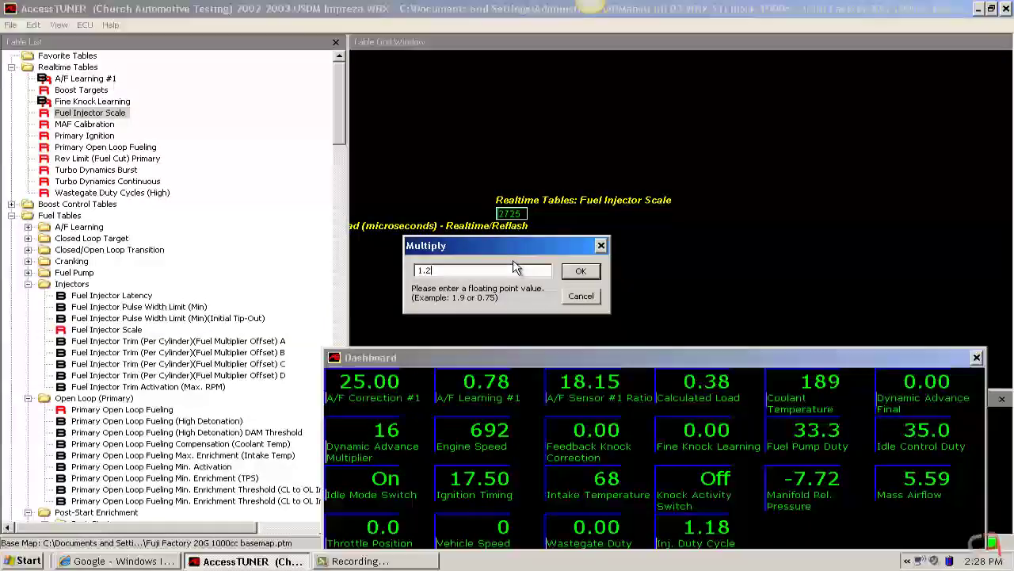
key("Return")
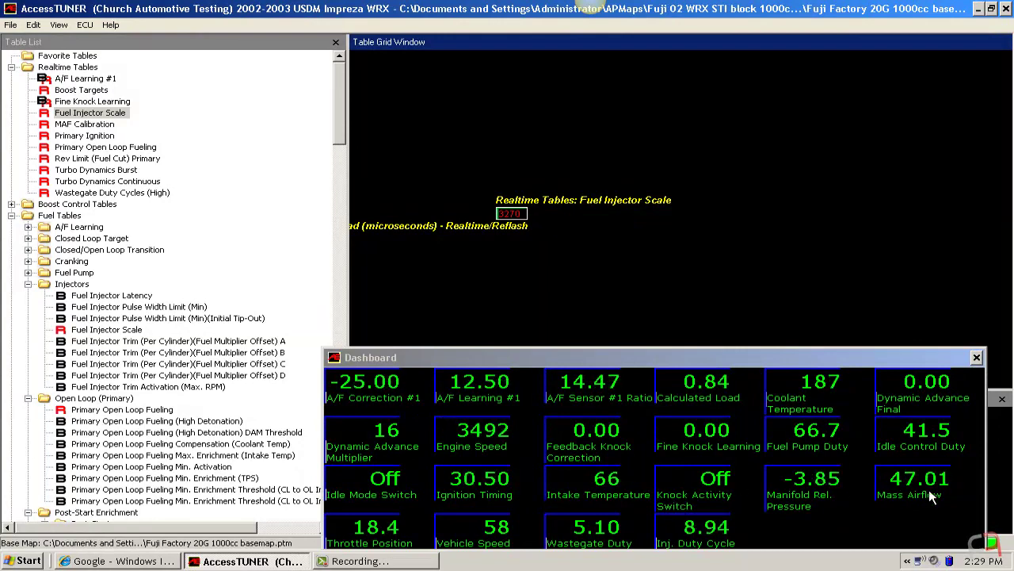
Check the A/F Learning #1 table and set the realtime Fuel Injector Scale to 2970.
left_click(110, 79)
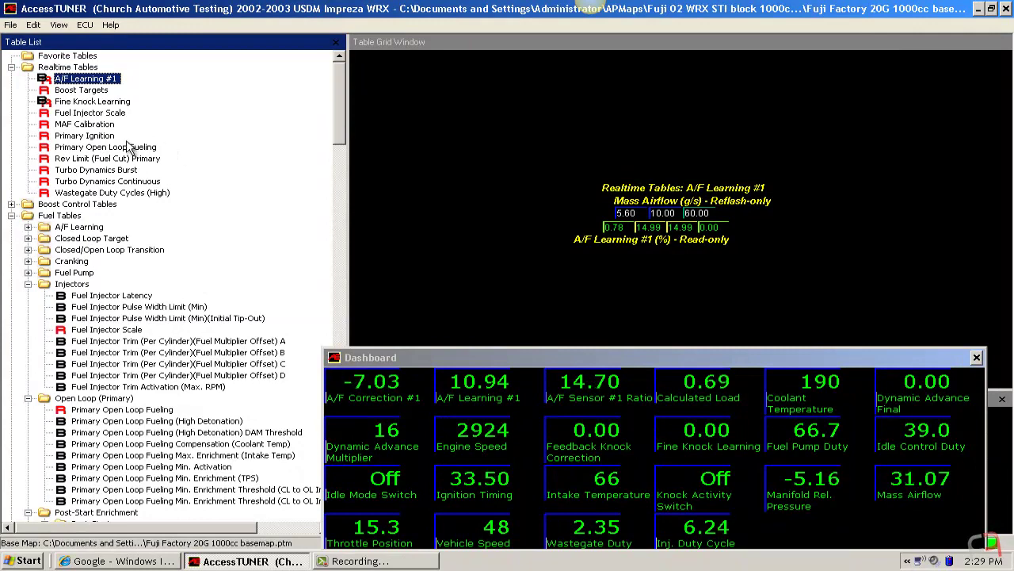
left_click(89, 114)
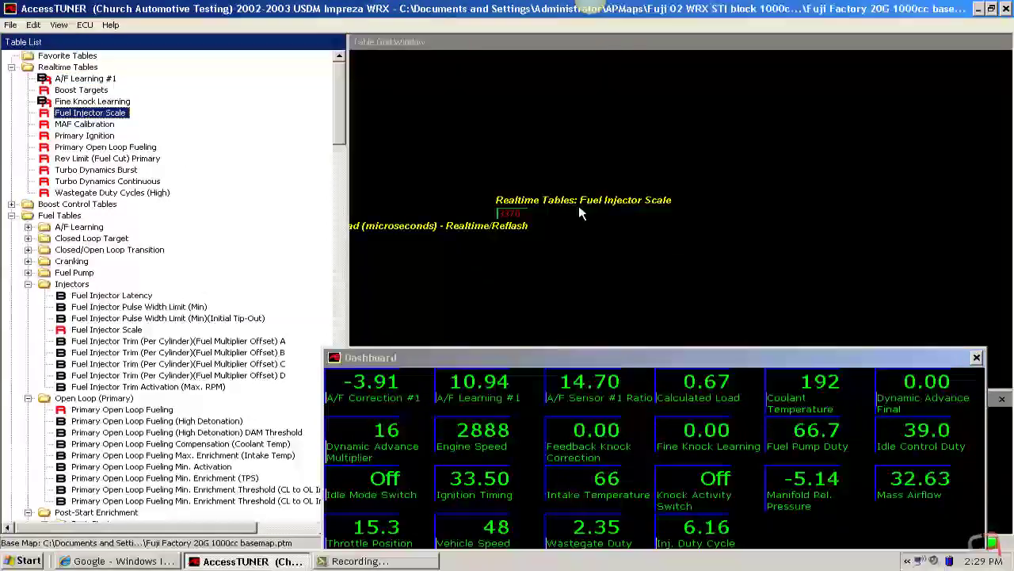
left_click(583, 264)
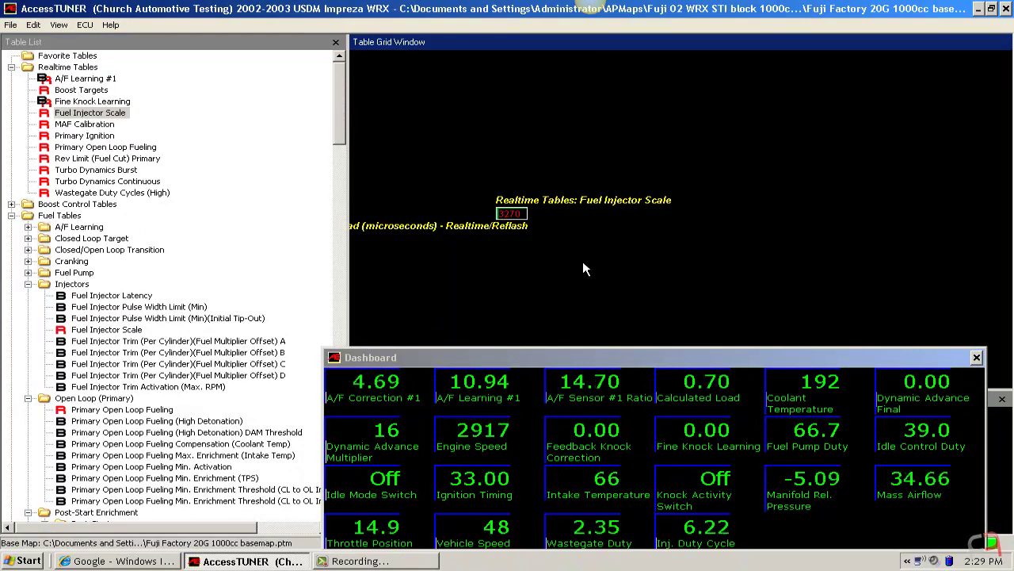
key("equal")
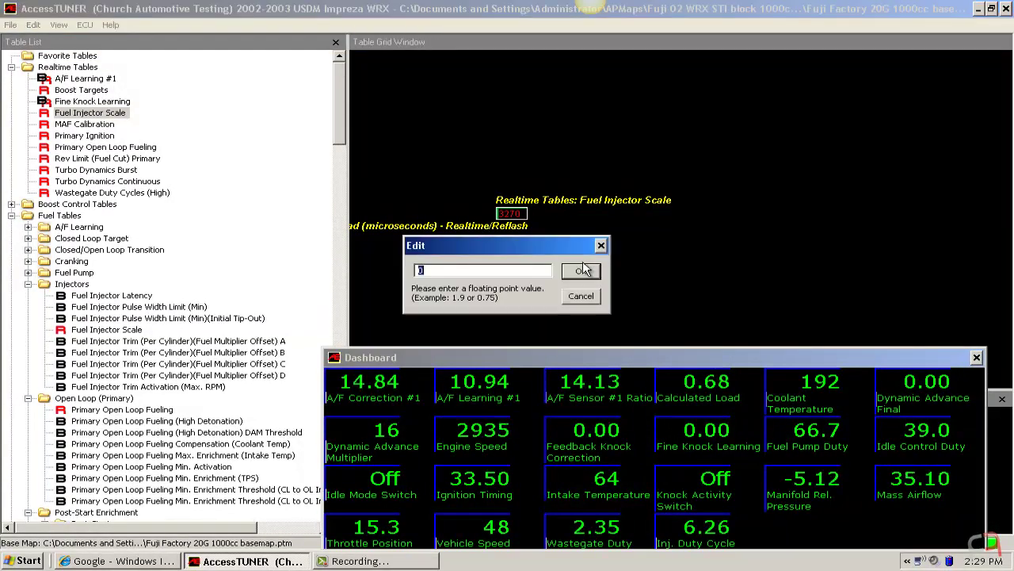
type("2970")
left_click(583, 270)
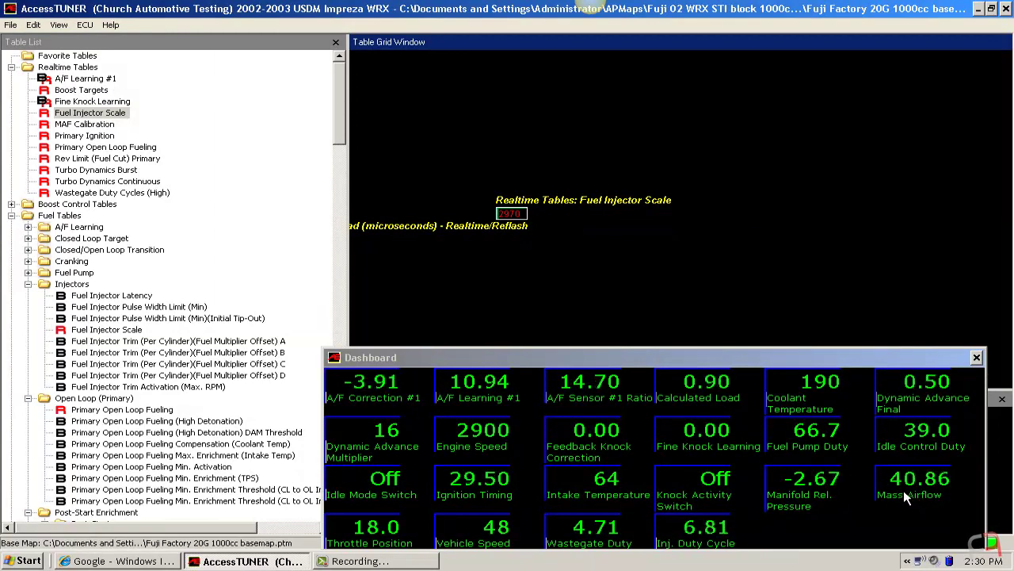
Set the realtime Fuel Injector Scale to 3100.
double_click(512, 214)
type("3100")
key("Return")
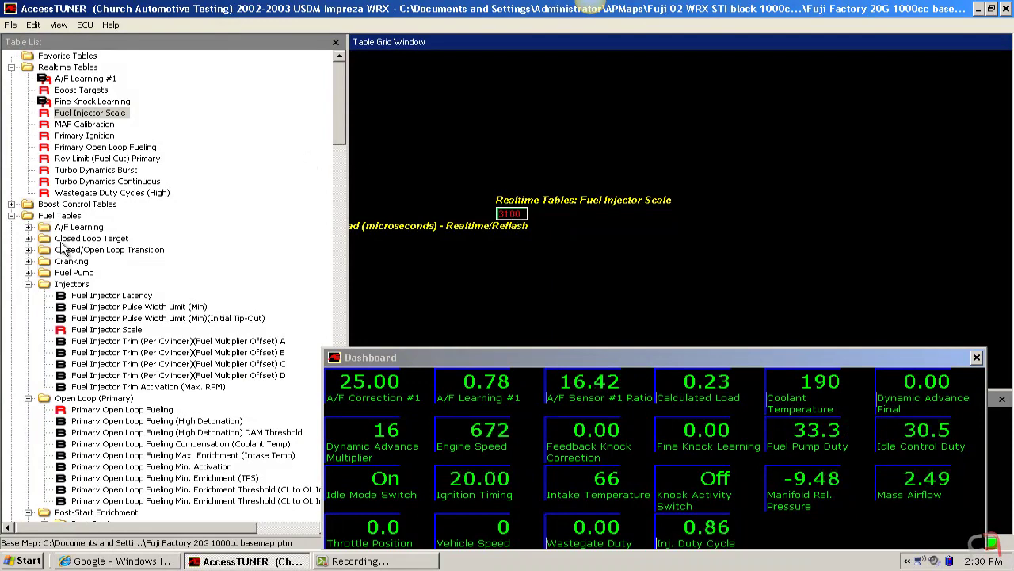
Multiply all Fuel Injector Latency values, from 6.5 to 16.5 volts, by 1.15.
left_click(127, 296)
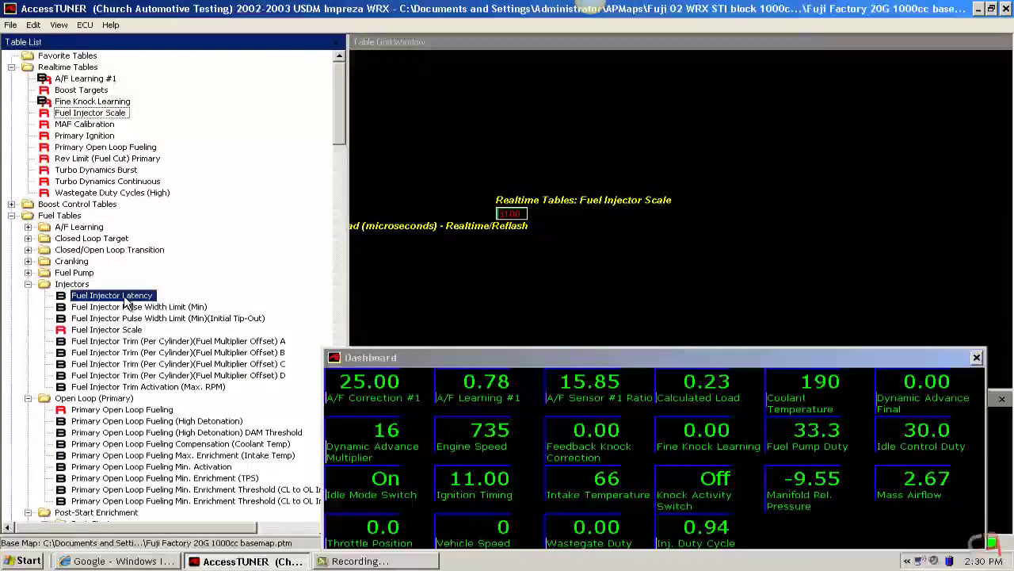
left_click_drag(738, 230, 612, 232)
key("asterisk")
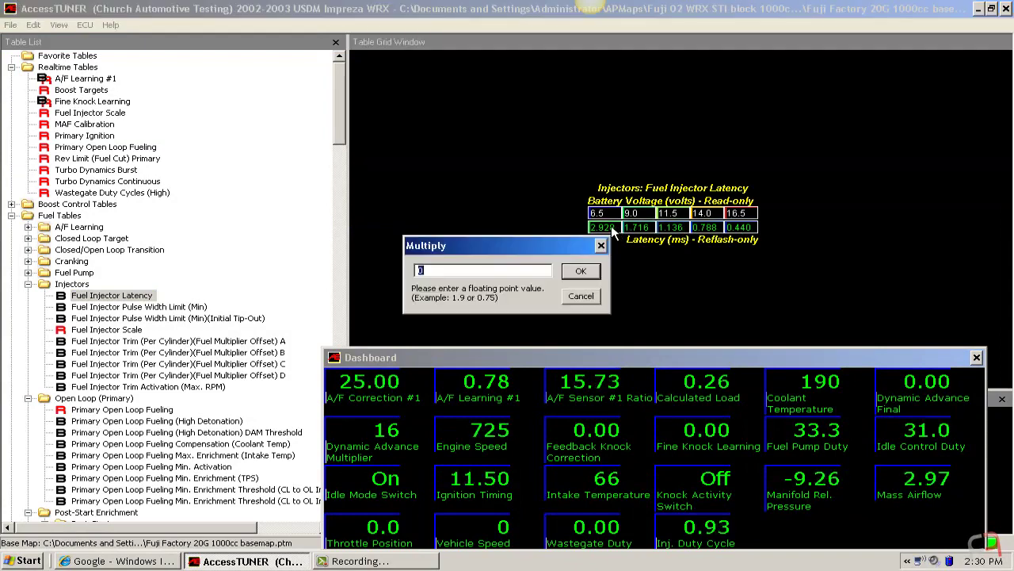
type("1.15")
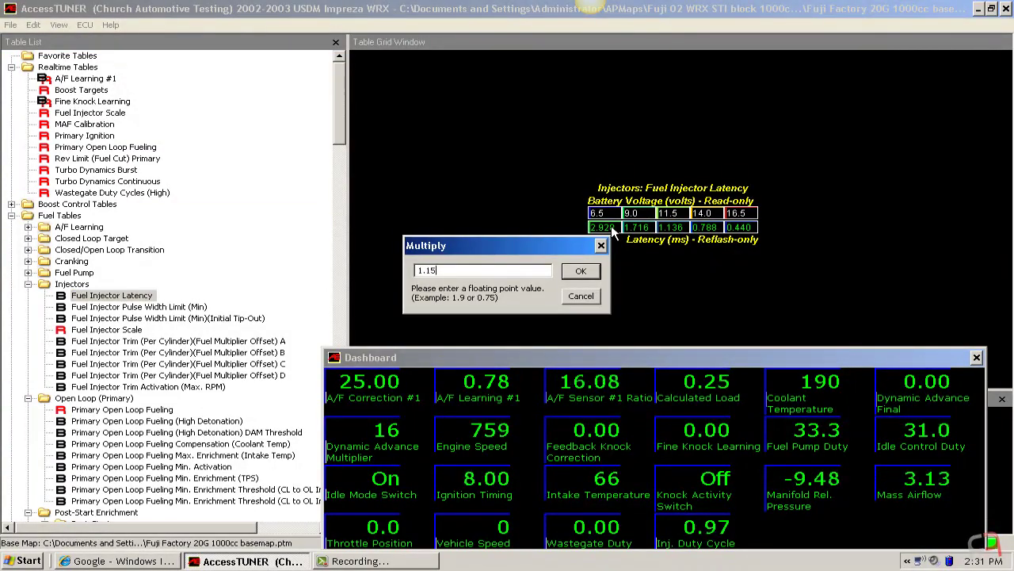
key("Return")
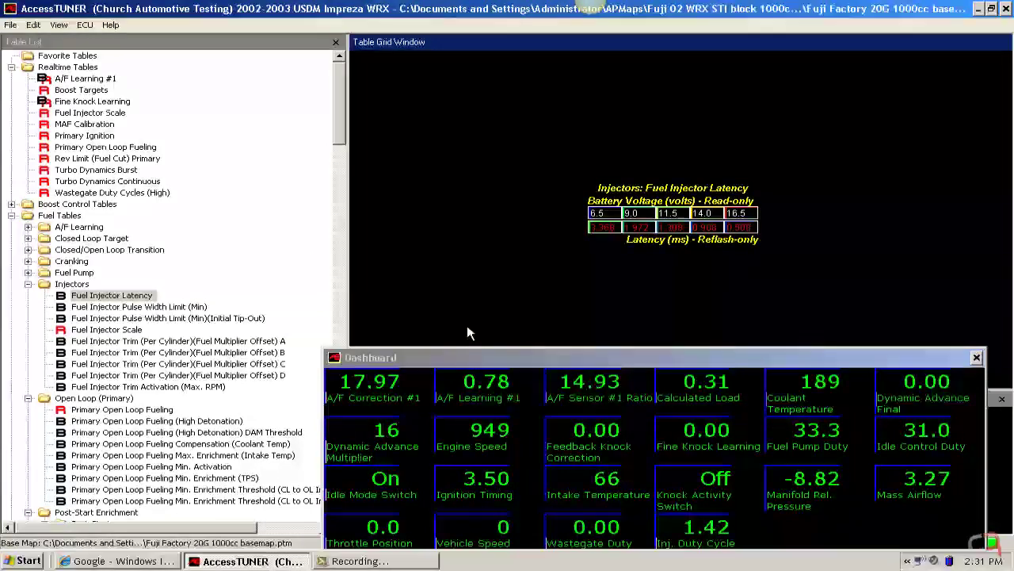
Multiply the MAF Calibration airflow values from 0.94 to 1.29 volts by 1.1.
left_click(101, 126)
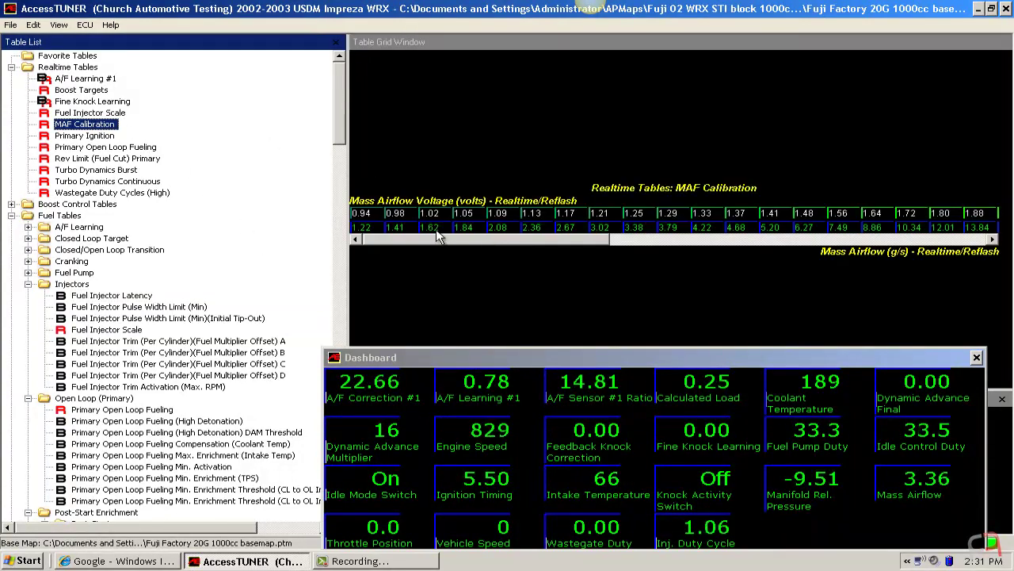
left_click_drag(367, 230, 664, 229)
key("m")
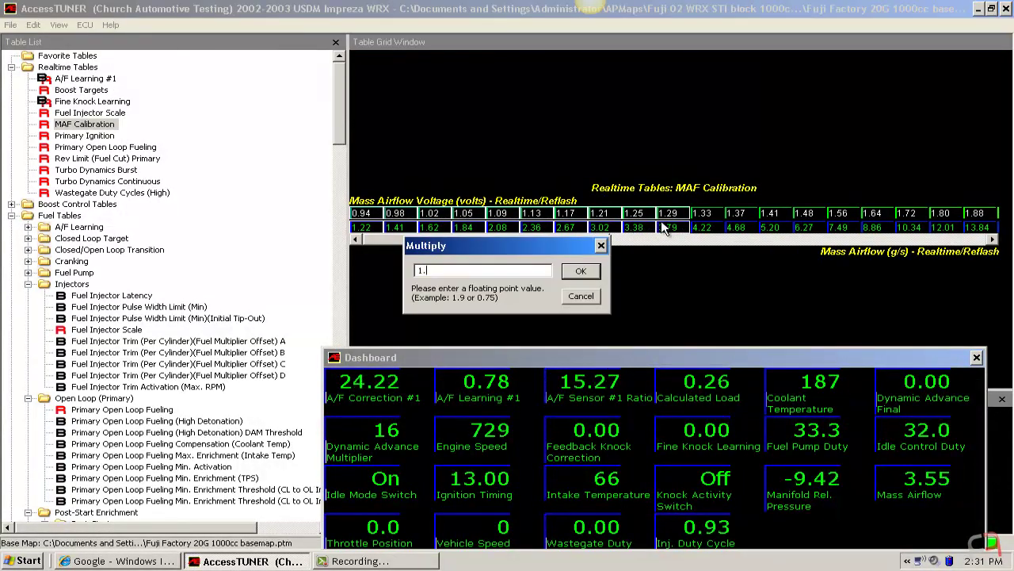
key("Return")
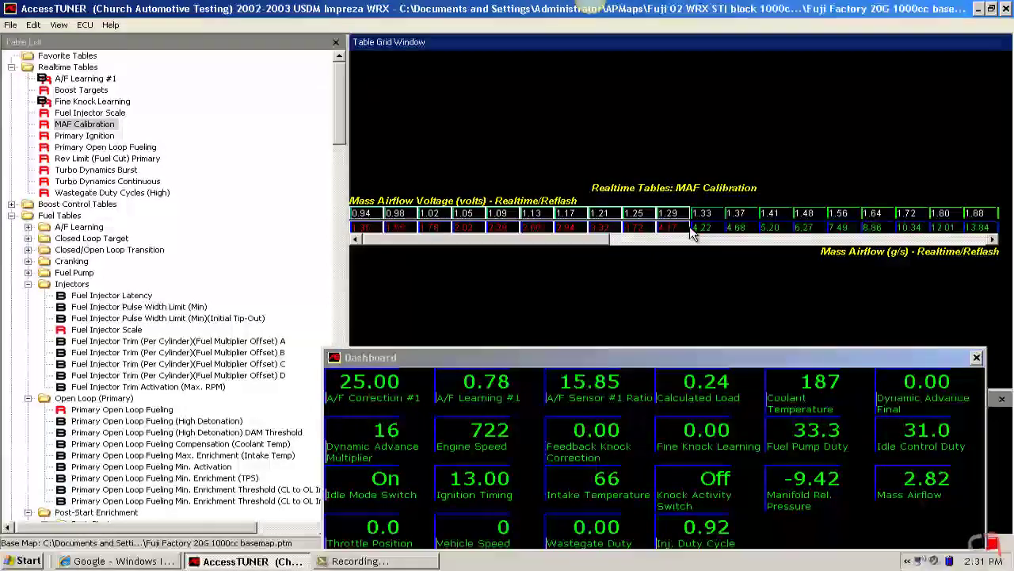
Multiply the MAF Calibration airflow values from 1.33 to 1.41 volts by 1.05.
left_click_drag(705, 229, 769, 231)
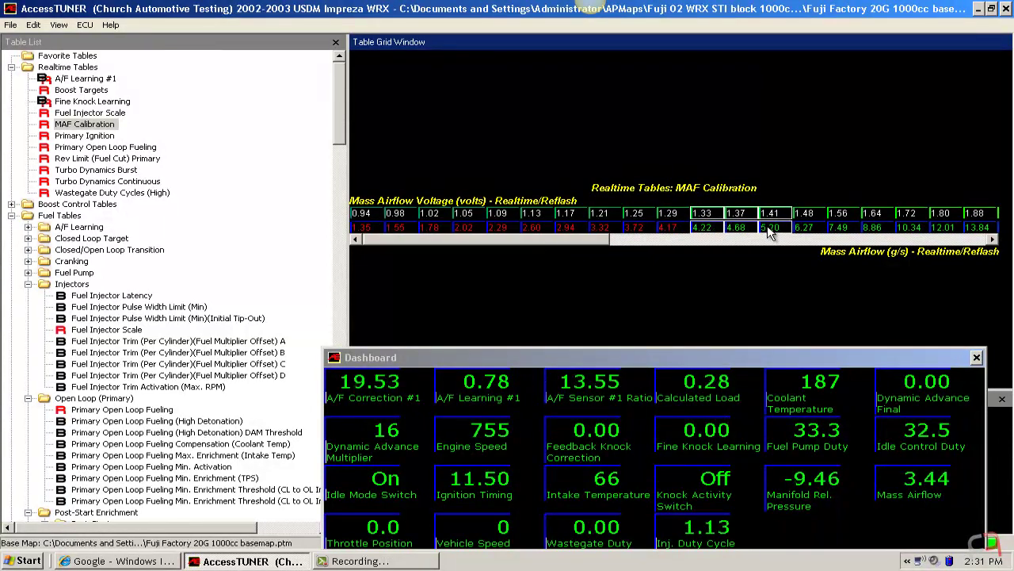
key("asterisk")
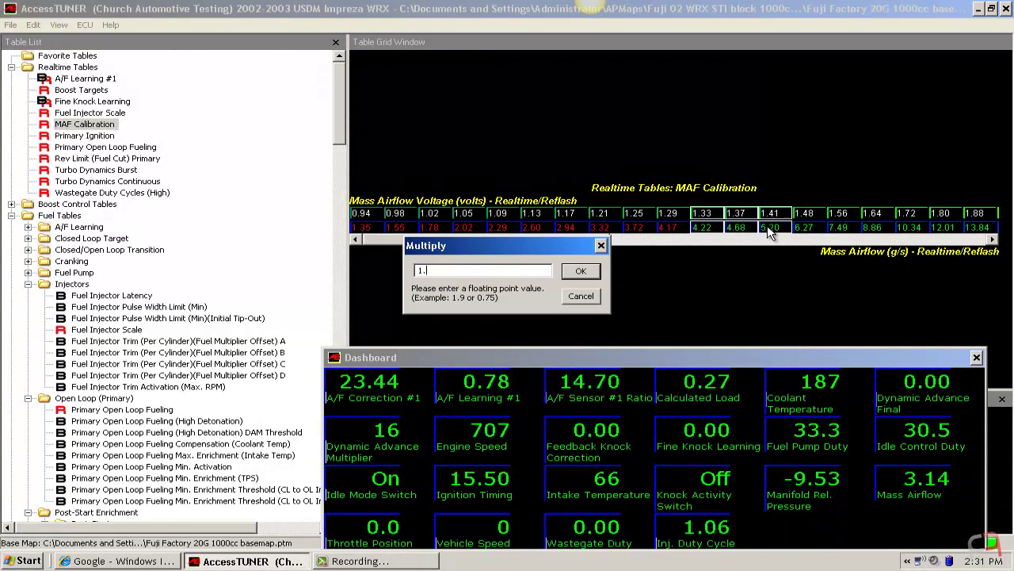
type("1.05")
key("Return")
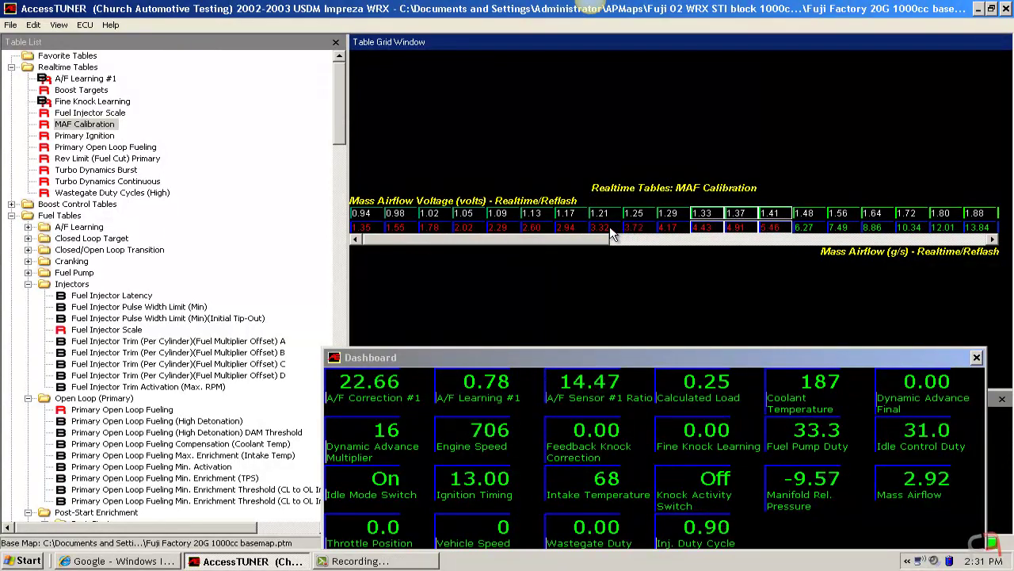
Raise the MAF Calibration airflow values from 0.94 to 1.17 volts by 0.1 g/s.
left_click(579, 227)
left_click_drag(579, 230, 380, 238)
key("plus")
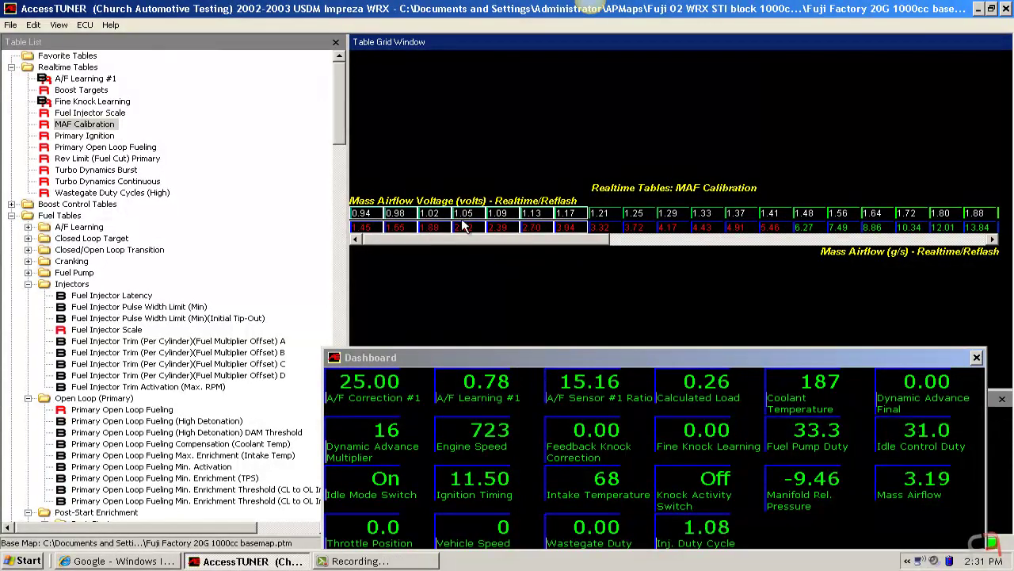
Raise the MAF airflow values at 1.09–1.17 volts by 0.1 g/s, and those at 0.94–1.21 volts by another 0.1 g/s.
left_click(507, 230)
left_click_drag(507, 230, 565, 230)
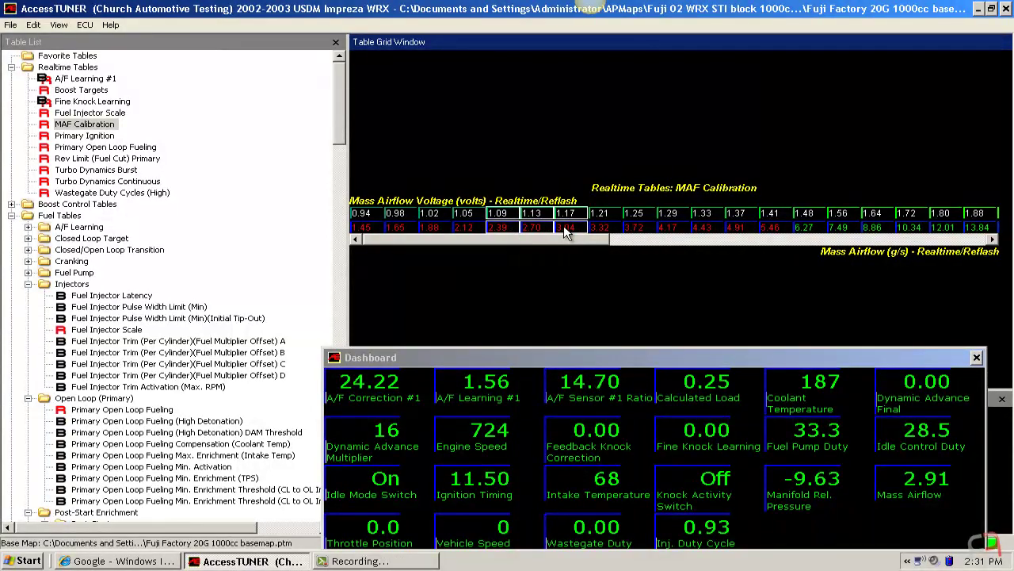
key("plus")
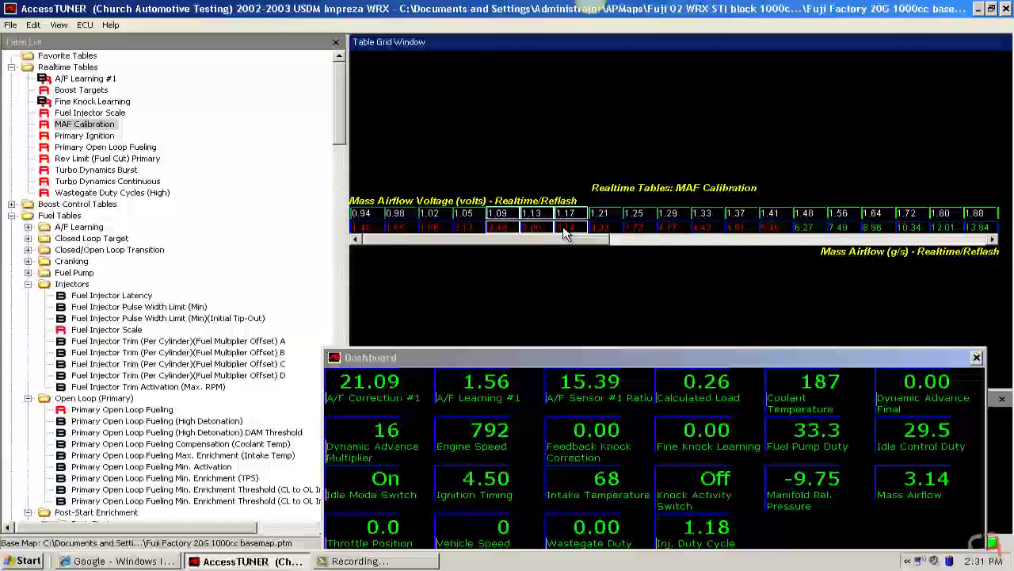
left_click_drag(600, 230, 333, 242)
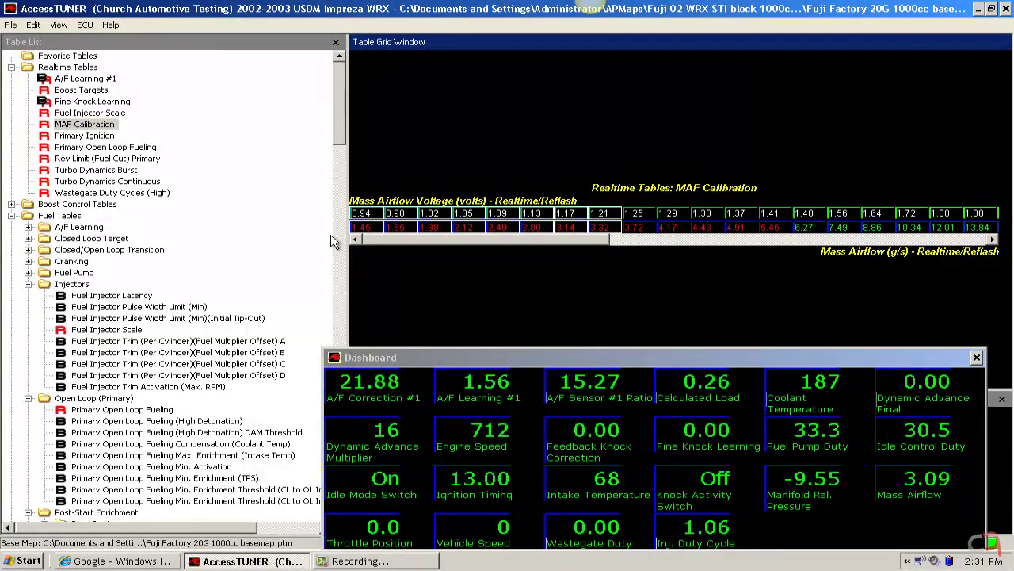
key("plus")
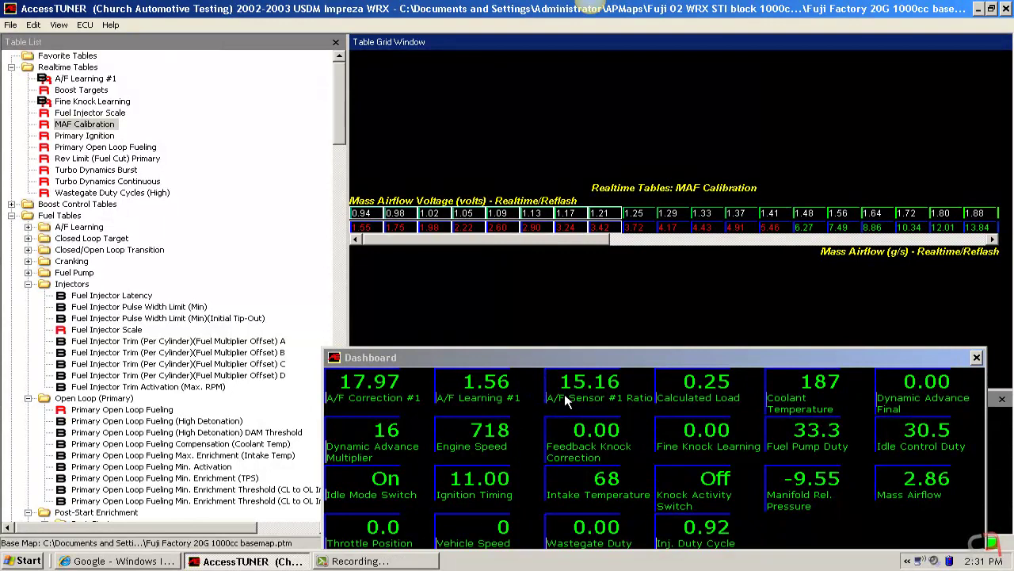
Save the map as a new Pro map file, with the short description set to the customer's first name followed by "tune 1".
left_click(11, 25)
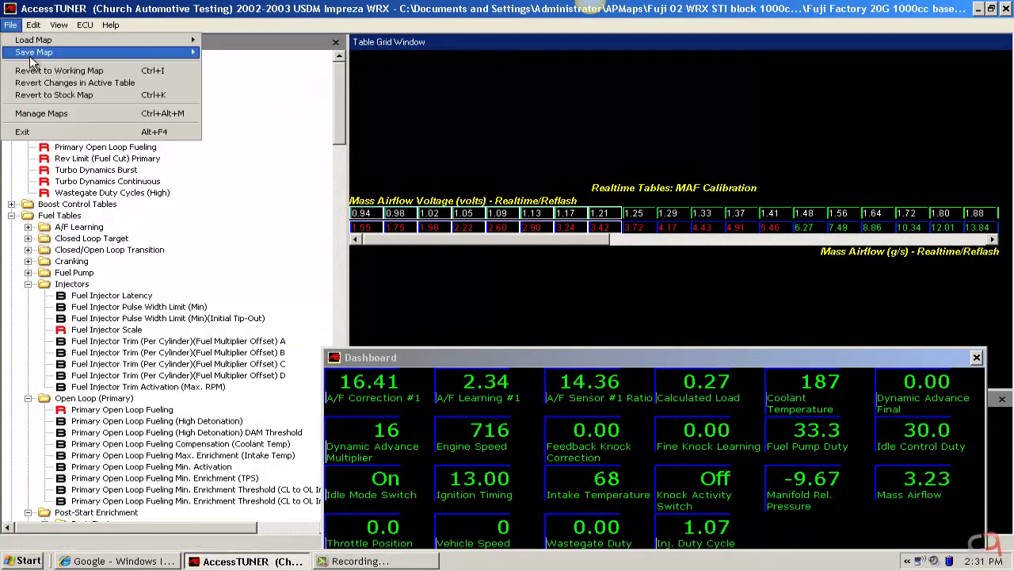
mouse_move(47, 51)
left_click(230, 50)
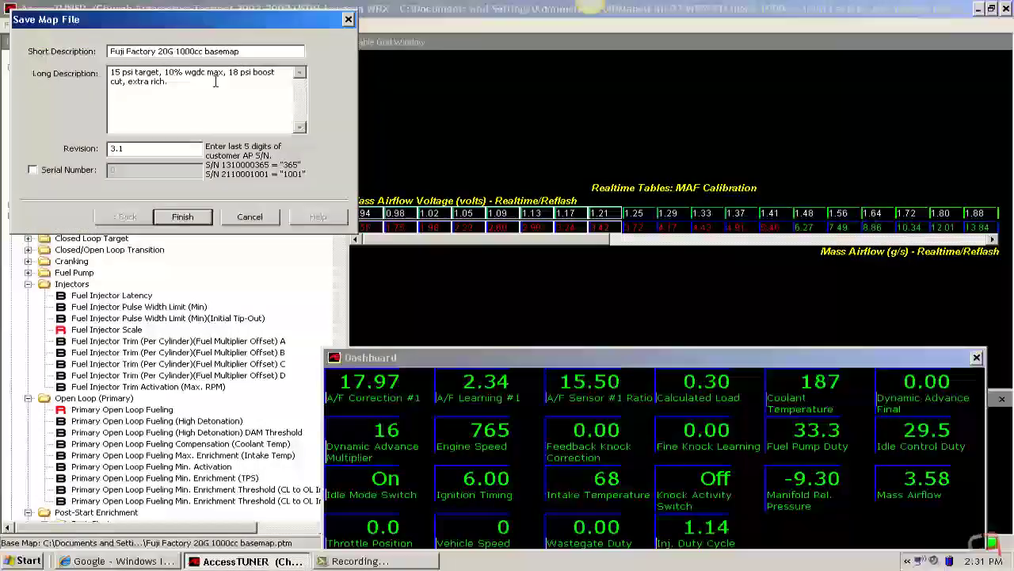
double_click(157, 80)
left_click(166, 81)
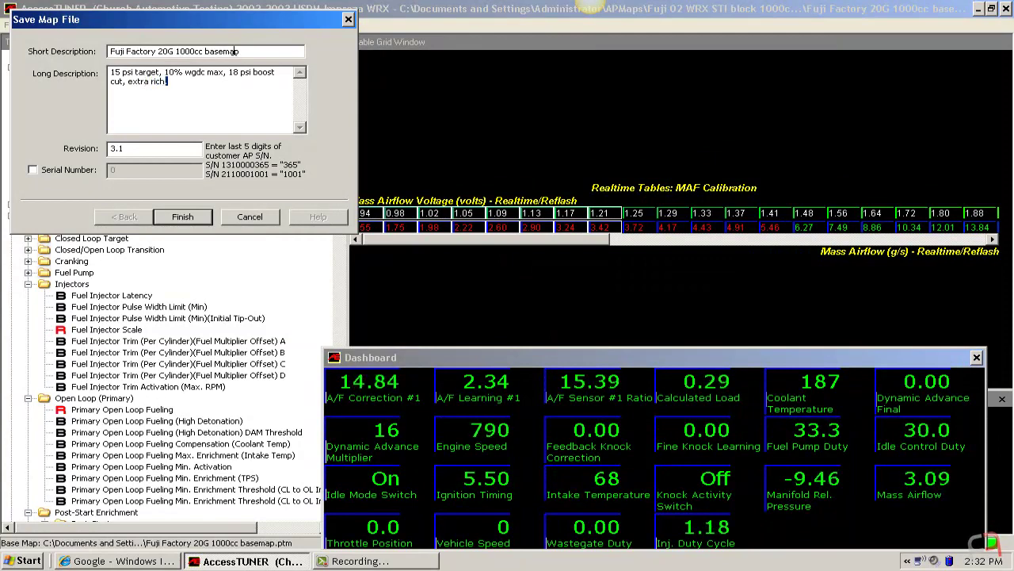
left_click_drag(240, 50, 58, 61)
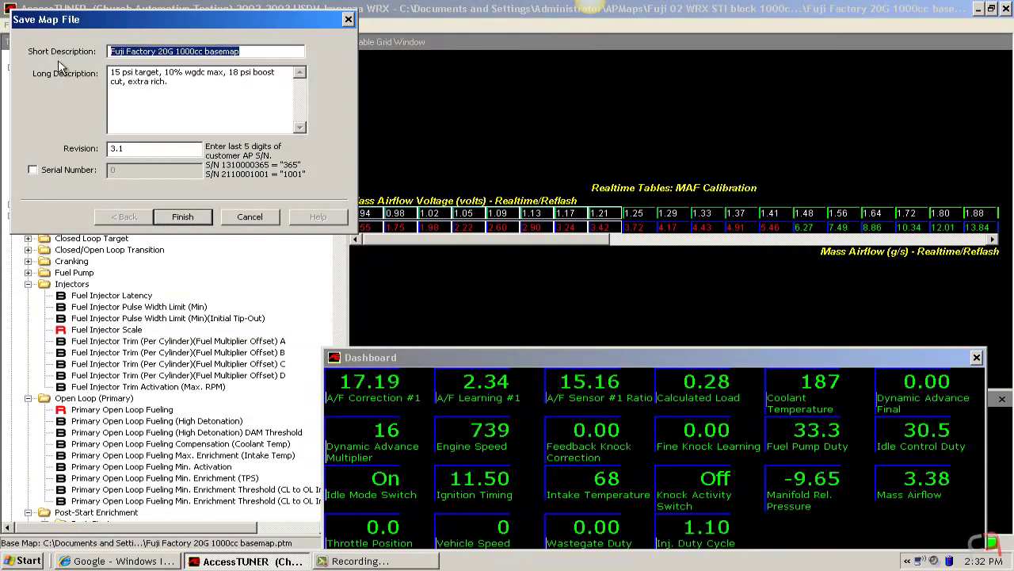
type("Jos")
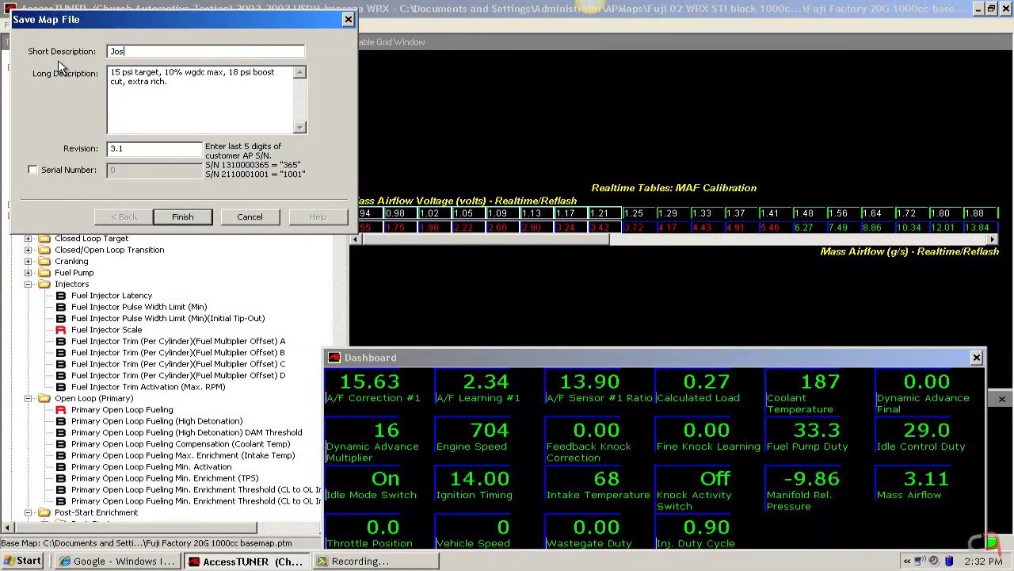
type("e tune 1")
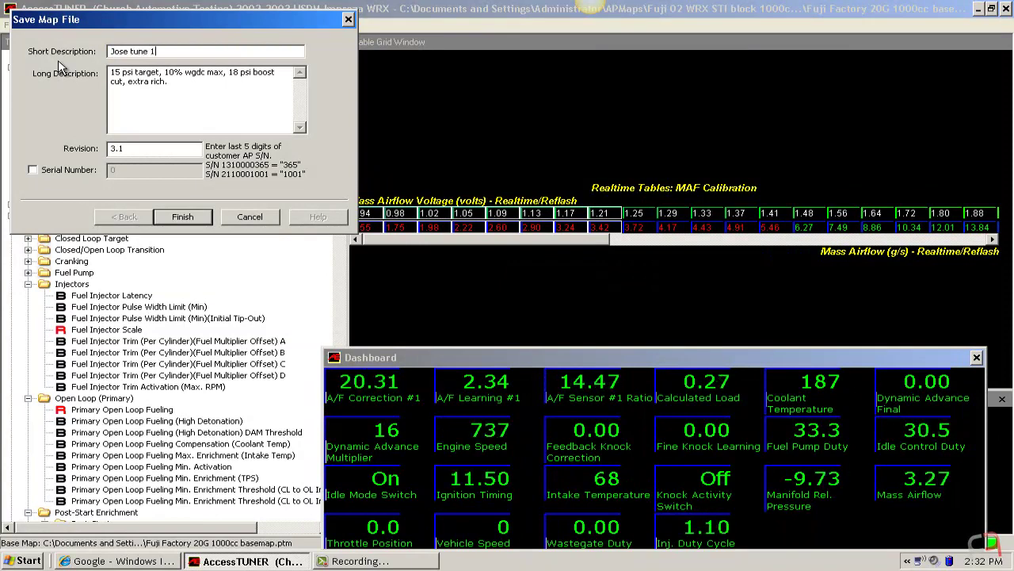
key("Return")
key("Return")
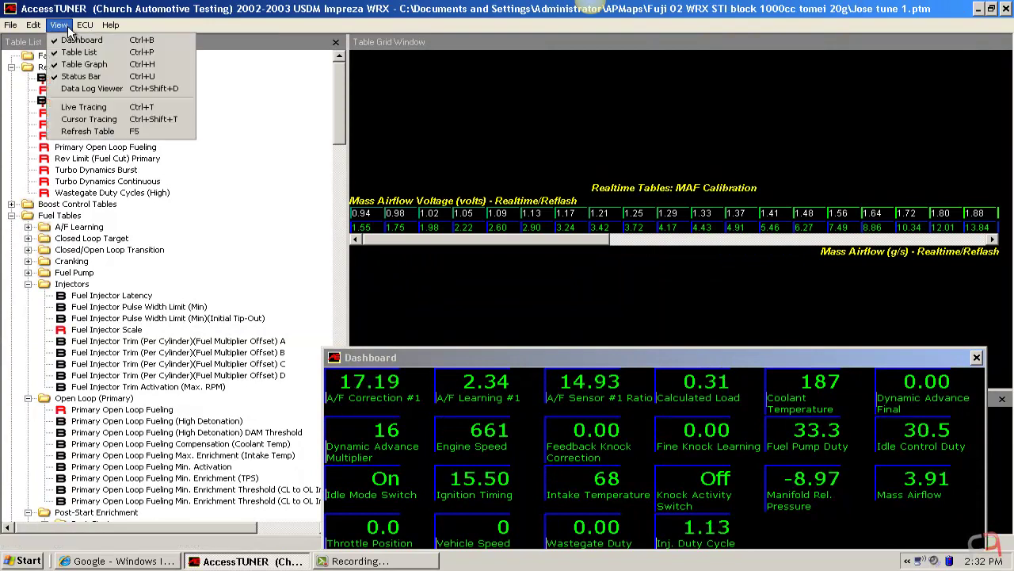
Close the dashboard and disconnect from the live ECU.
left_click(69, 38)
left_click(86, 27)
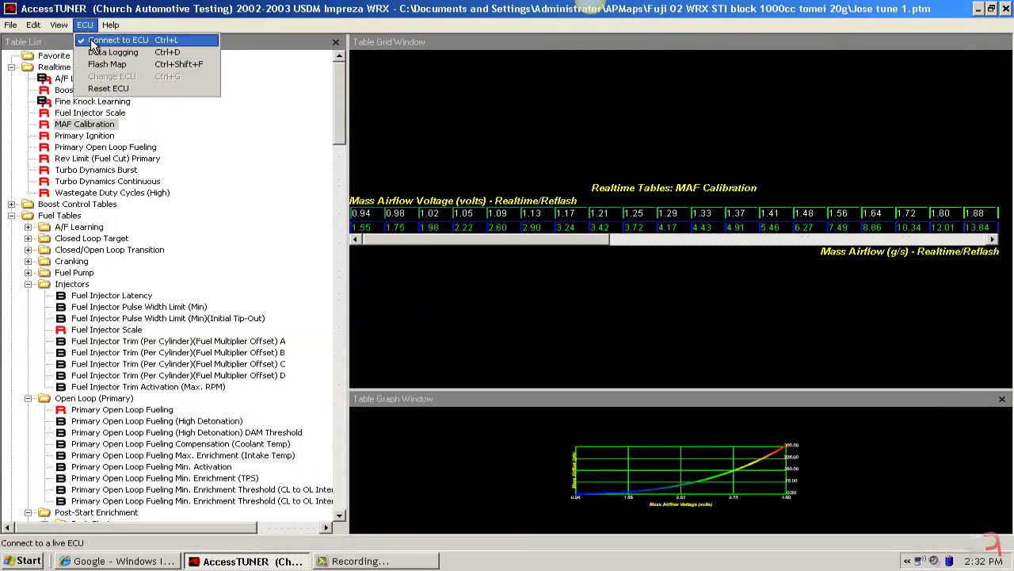
left_click(103, 39)
left_click(478, 320)
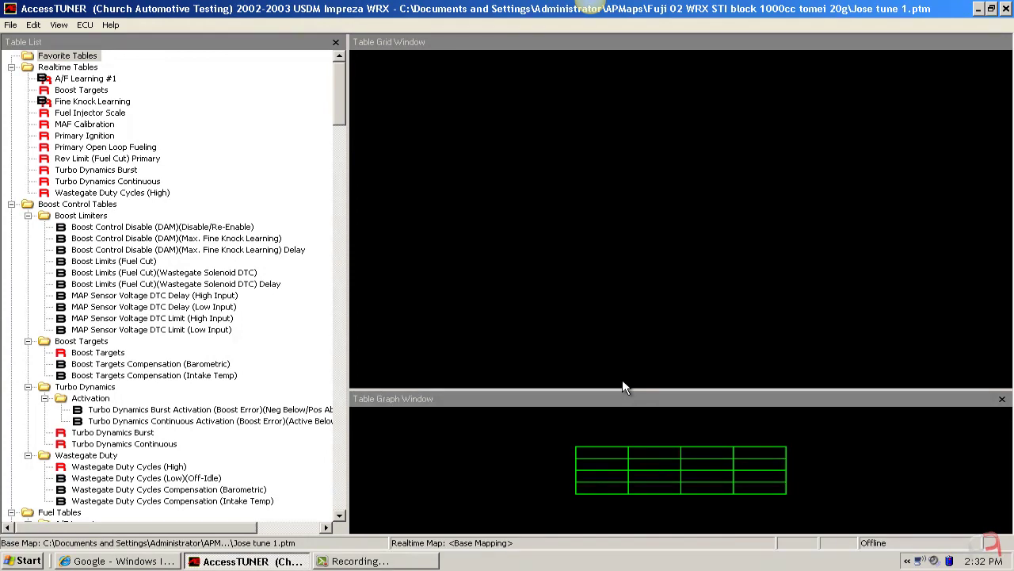
Flash the saved map to the ECU, acknowledging the initialization connector and ignition key instructions through to completion.
left_click(84, 24)
left_click(99, 72)
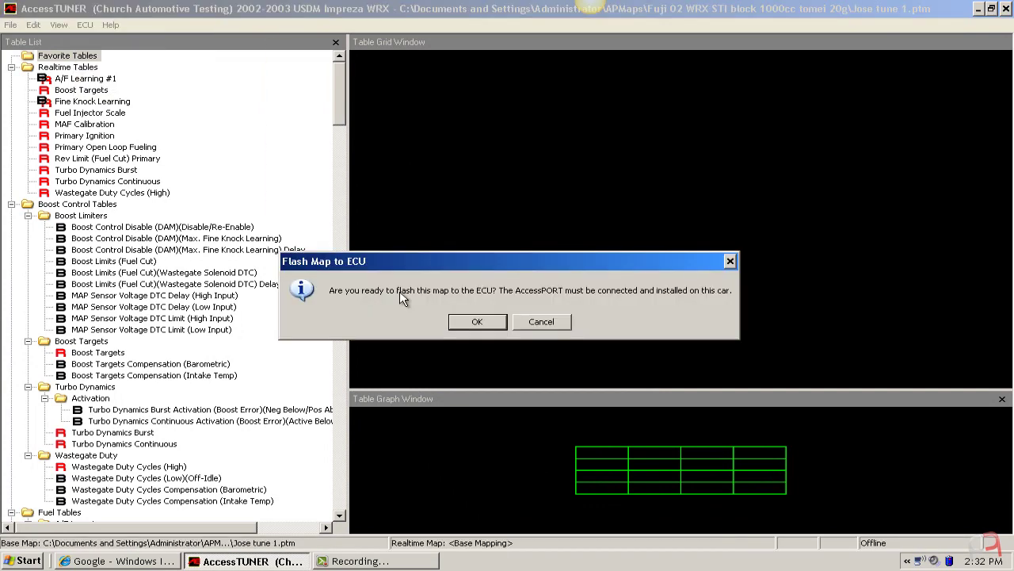
left_click(477, 322)
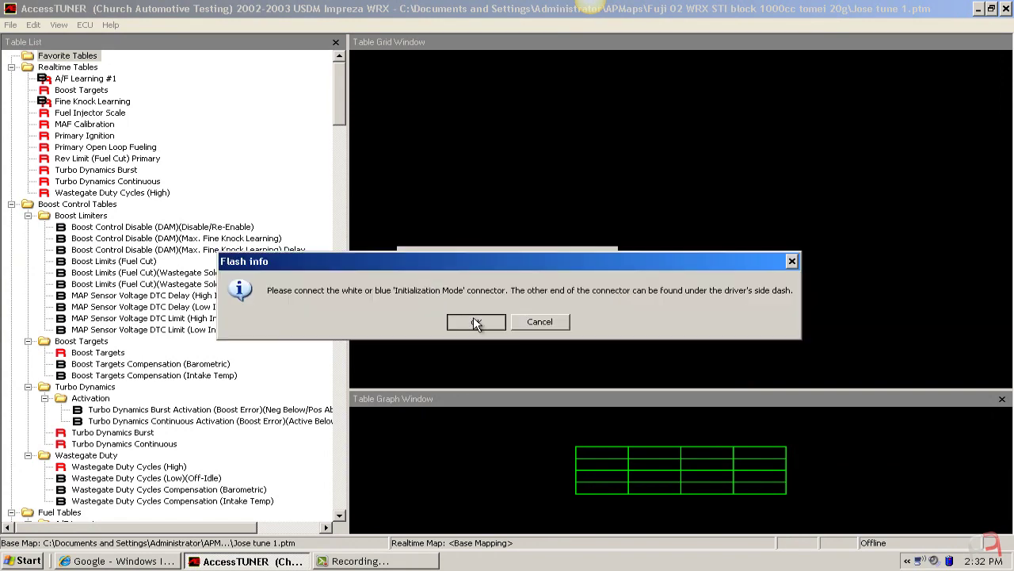
left_click(476, 323)
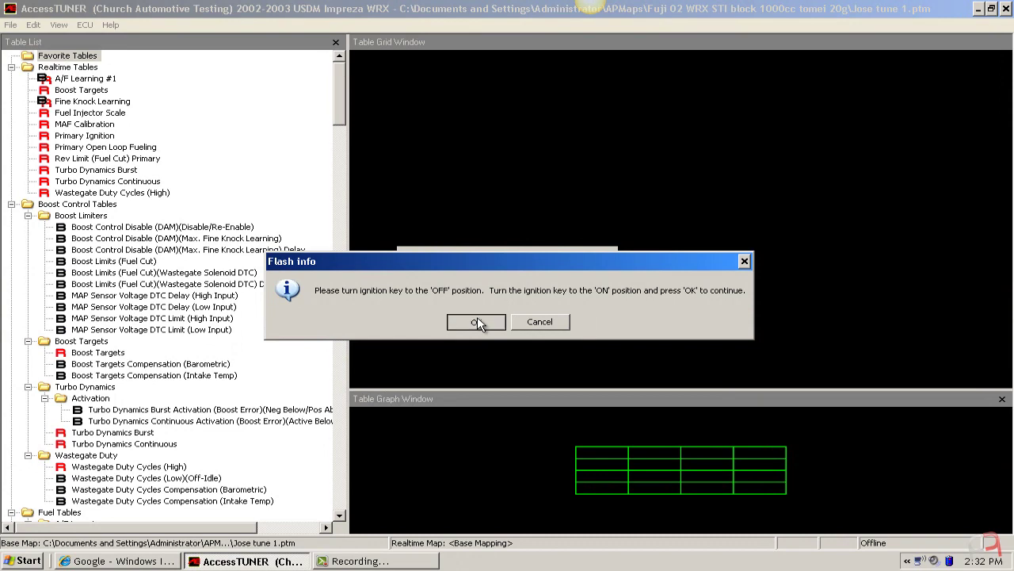
left_click(477, 322)
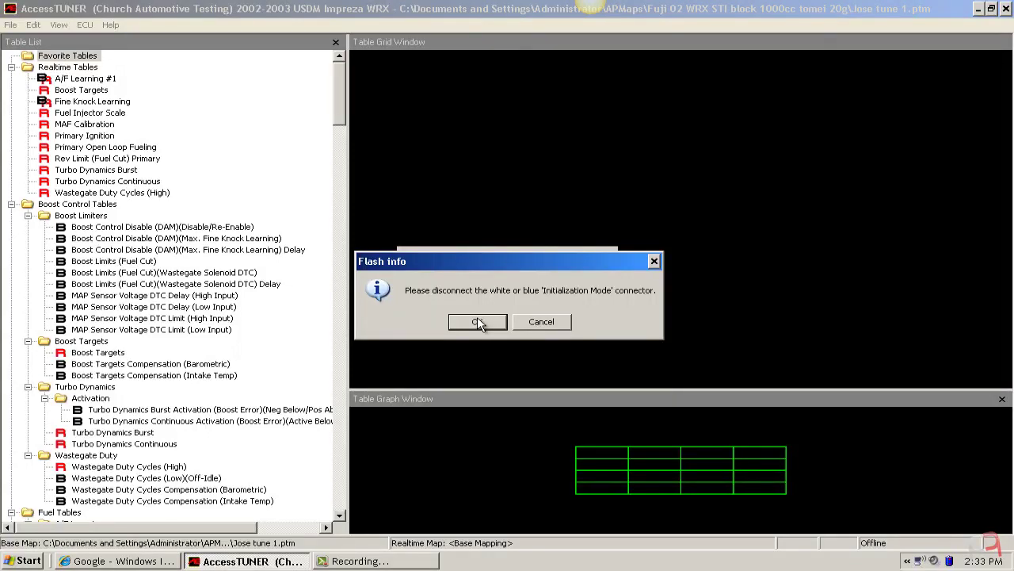
left_click(477, 322)
left_click(478, 322)
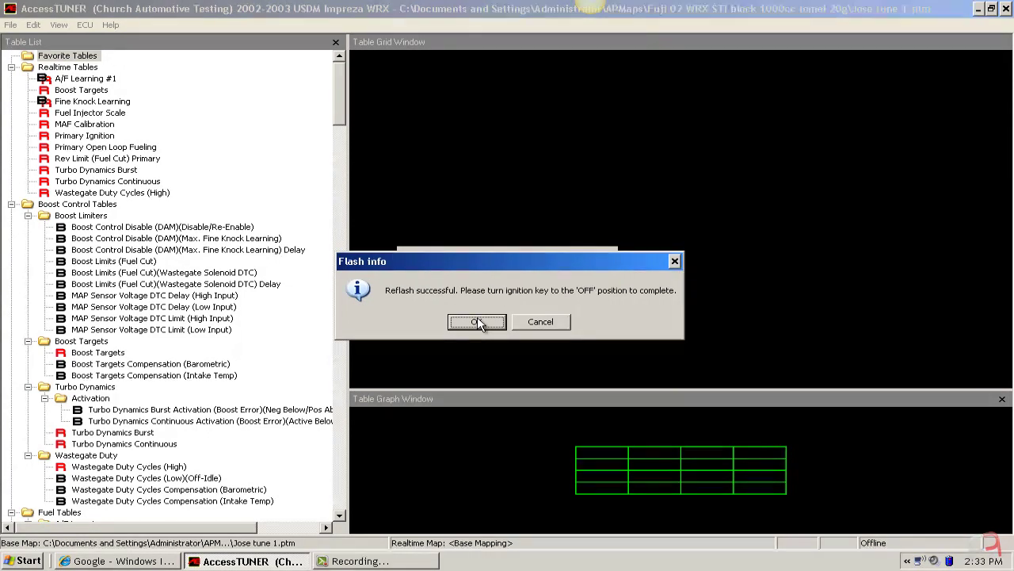
left_click(476, 322)
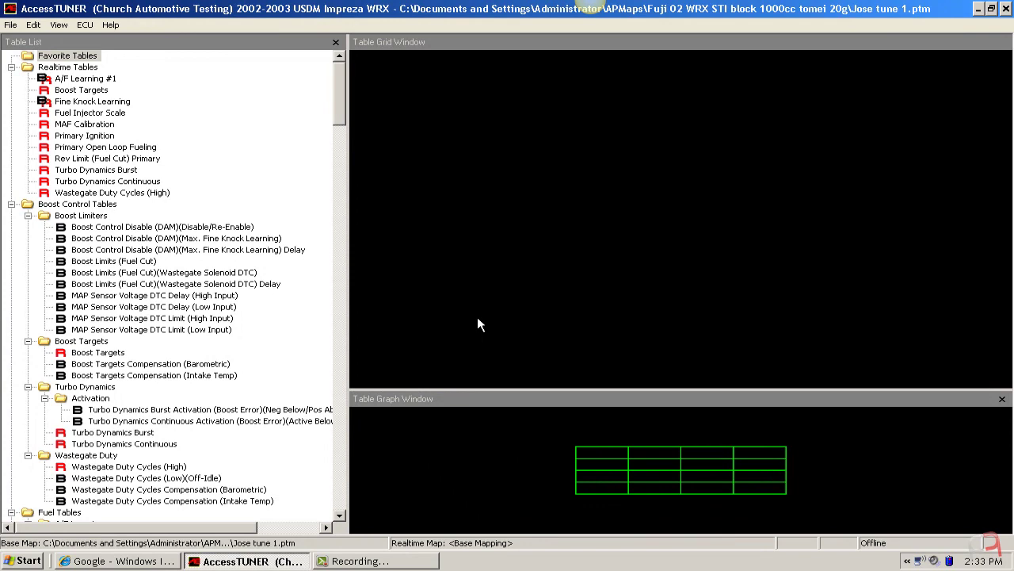
Reconnect to the ECU and load the newly saved "tune 1" Pro map.
left_click(83, 25)
left_click(90, 40)
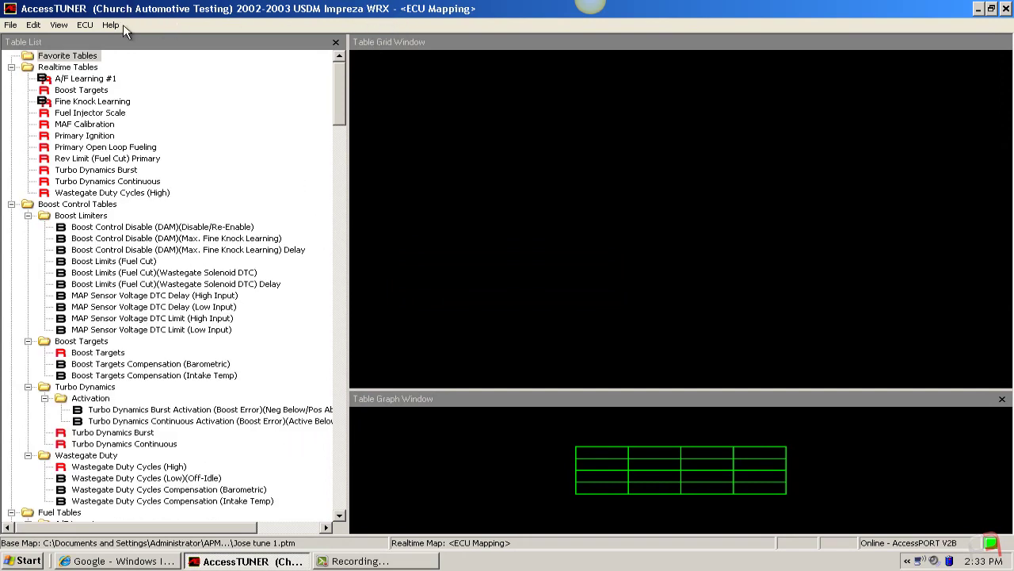
left_click(13, 28)
mouse_move(82, 40)
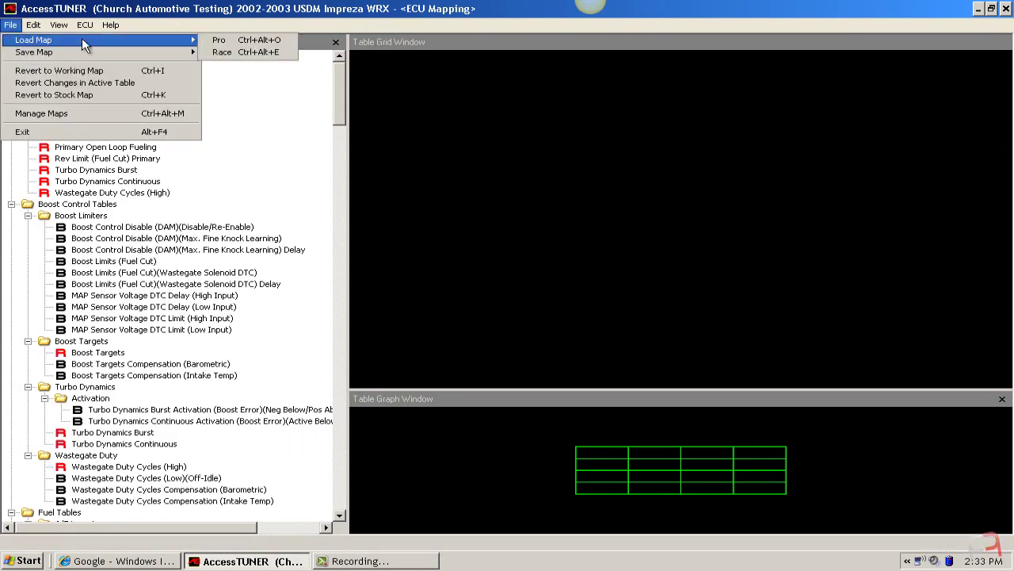
left_click(241, 42)
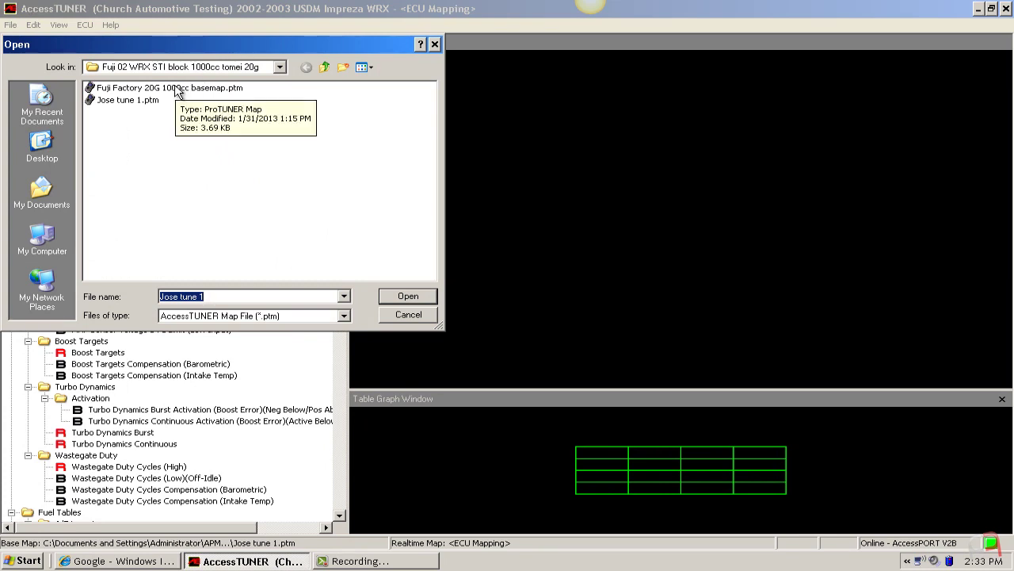
left_click(146, 100)
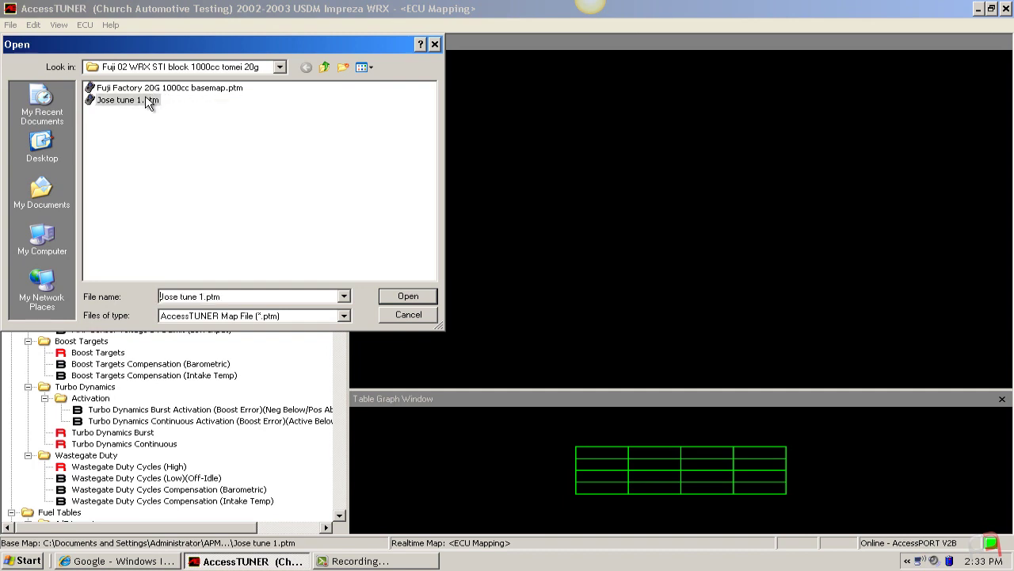
left_click(403, 297)
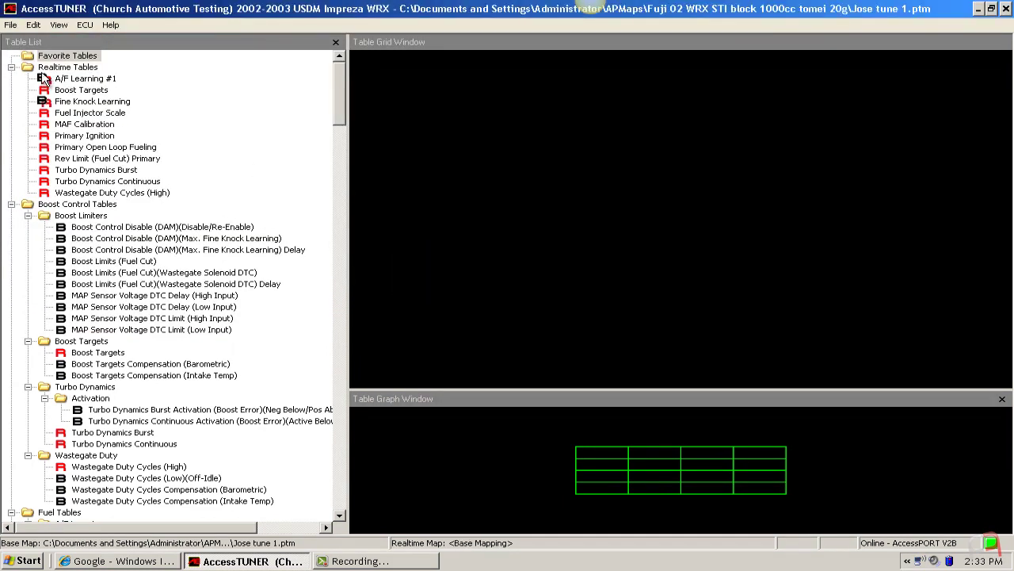
Show the dashboard and open the realtime MAF Calibration table.
left_click(59, 25)
left_click(80, 37)
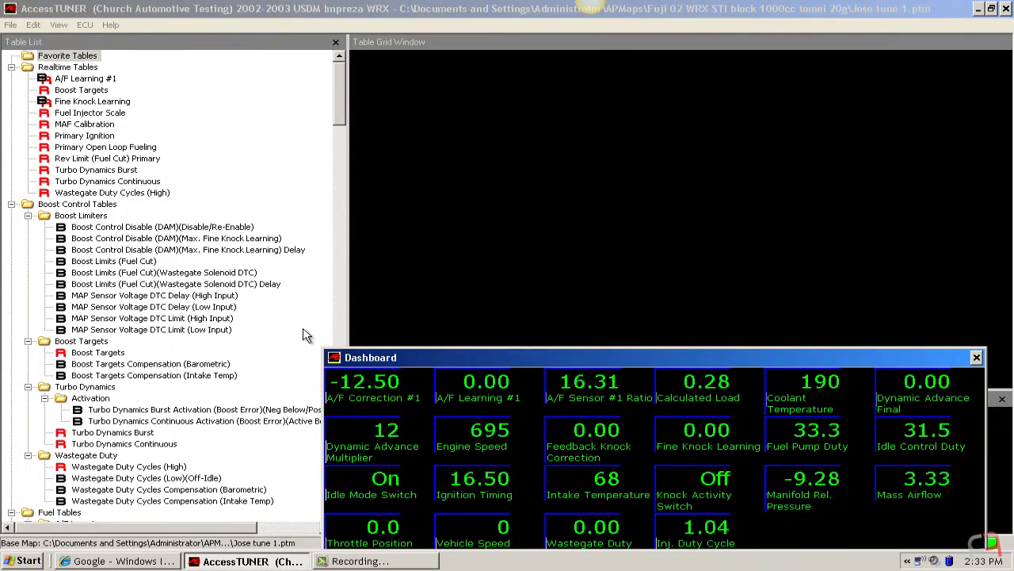
double_click(99, 125)
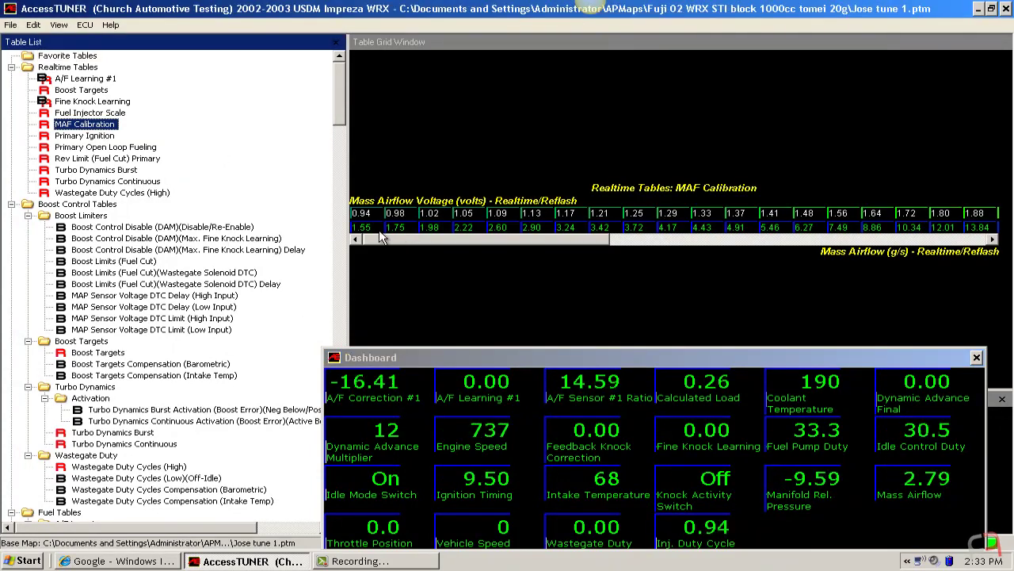
Multiply the MAF Calibration airflow values from 0.94 to 1.37 volts by 0.95, and set the 1.41-volt value to 5.26 g/s.
left_click(369, 231)
key("shift+Up")
key("shift+Right")
key("shift+Right")
key("shift+Right")
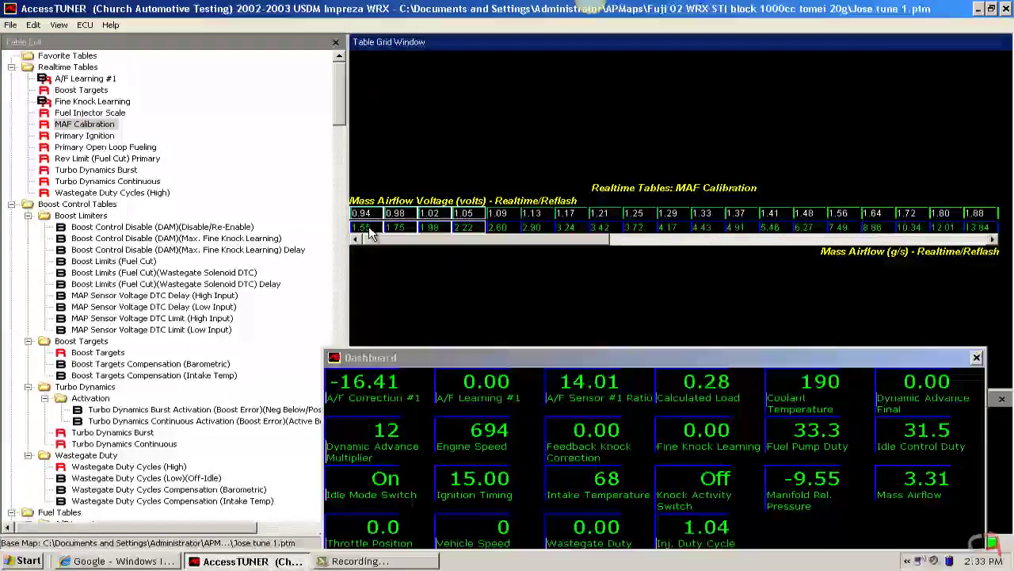
key("shift+Right")
key("shift+Right")
key("shift+Right")
key("shift+Right")
key("shift+Right")
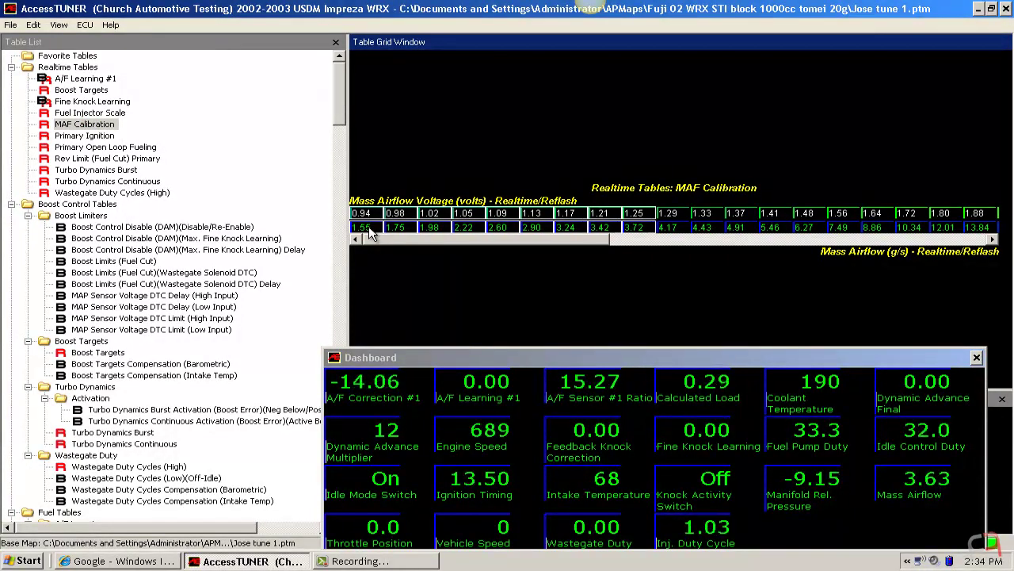
key("shift+Right")
key("shift+Right")
key("shift+Right")
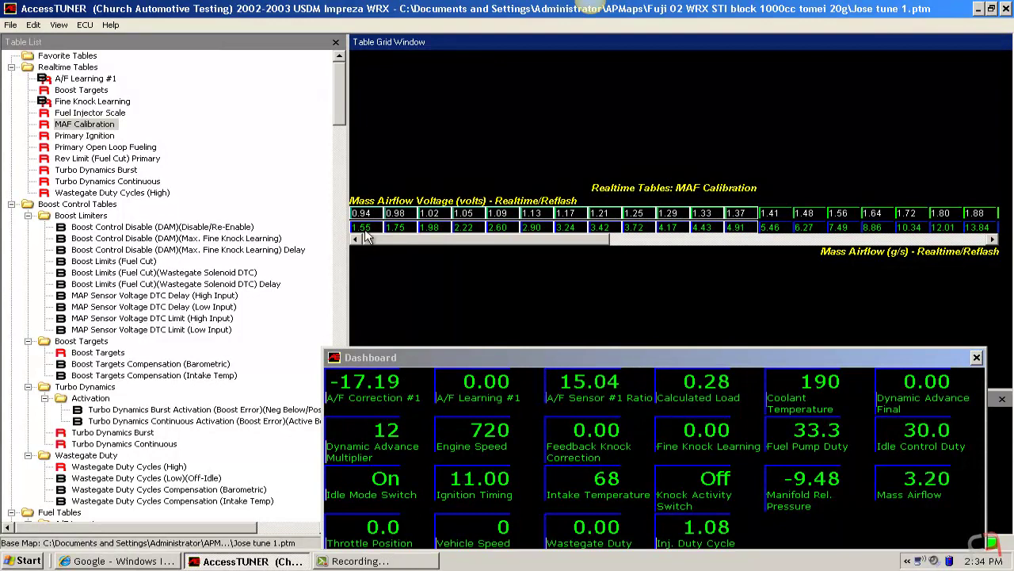
key("asterisk")
type(".95")
key("Return")
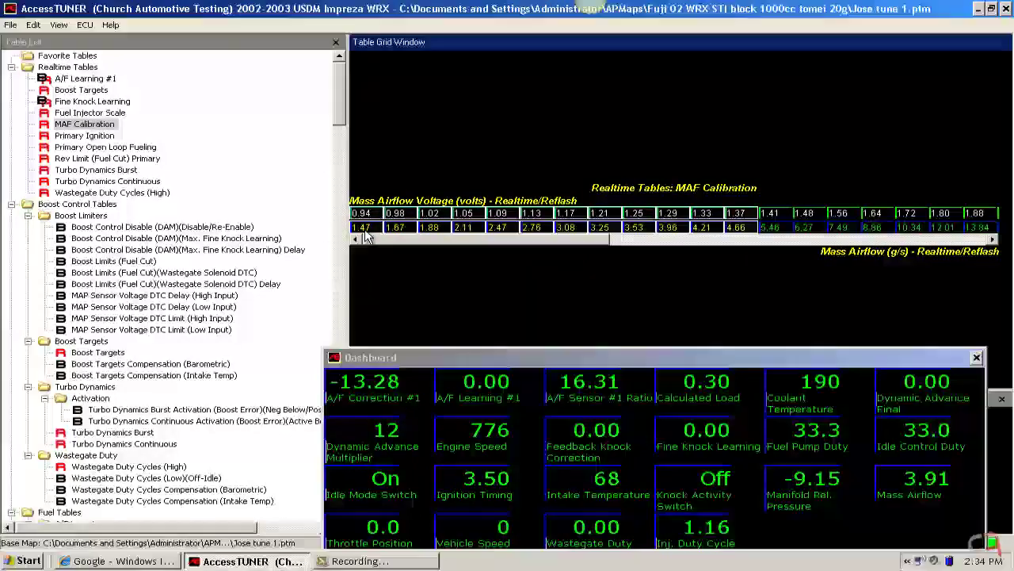
left_click(770, 227)
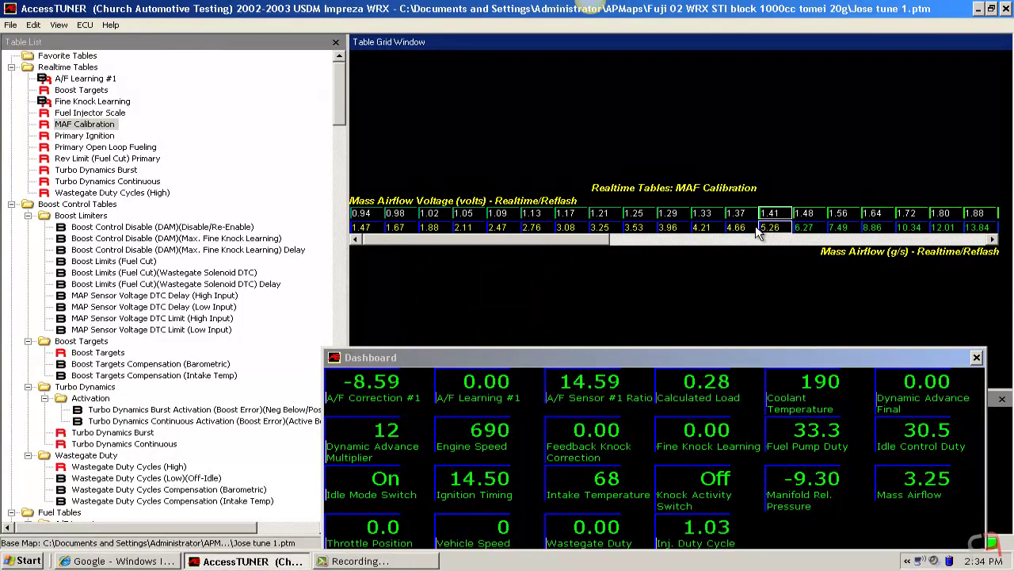
Multiply the MAF Calibration airflow values from 0.94 to 1.33 volts by 0.98.
left_click(745, 228)
left_click_drag(705, 228, 349, 238)
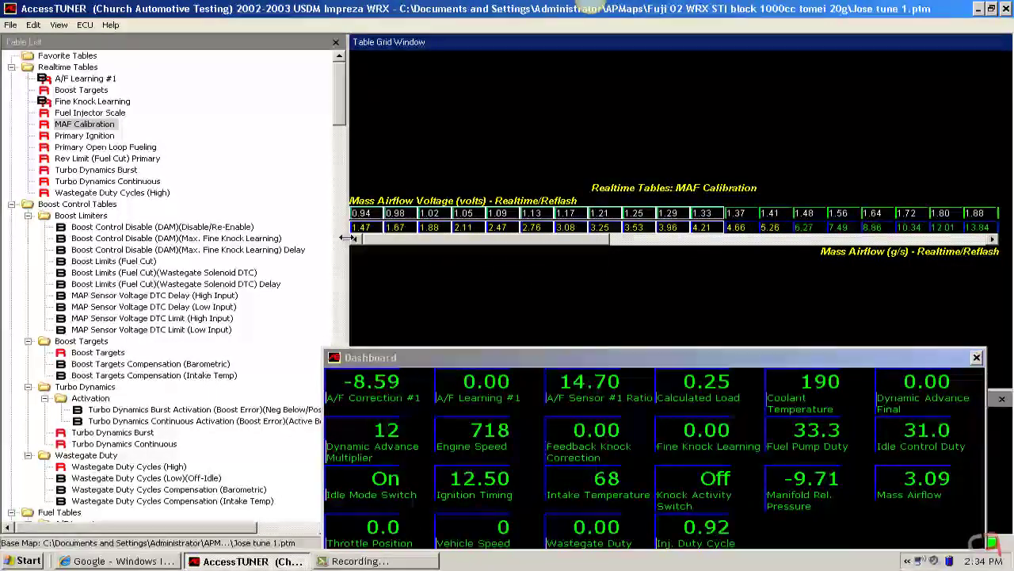
type("m")
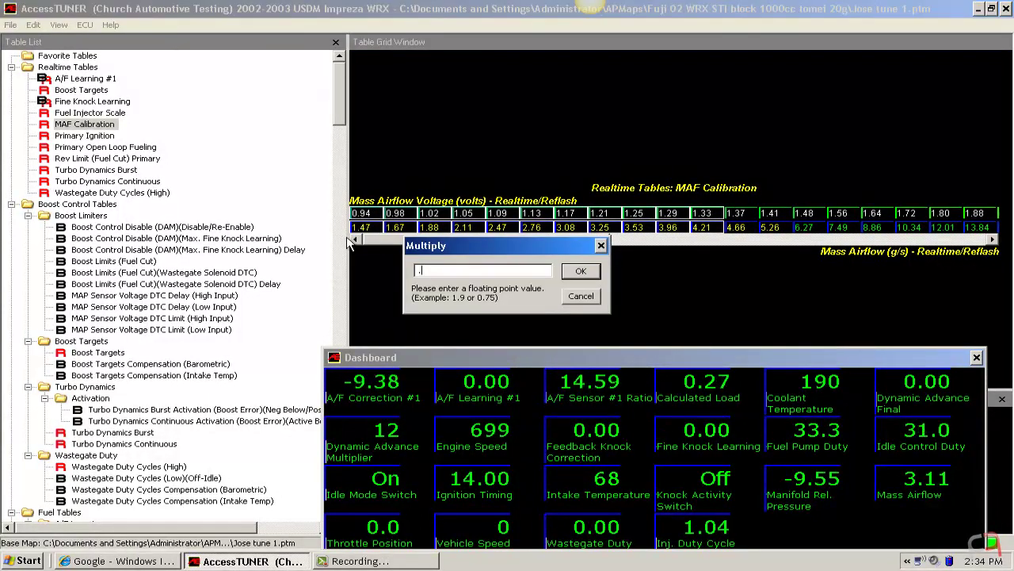
type("0.98")
key("Return")
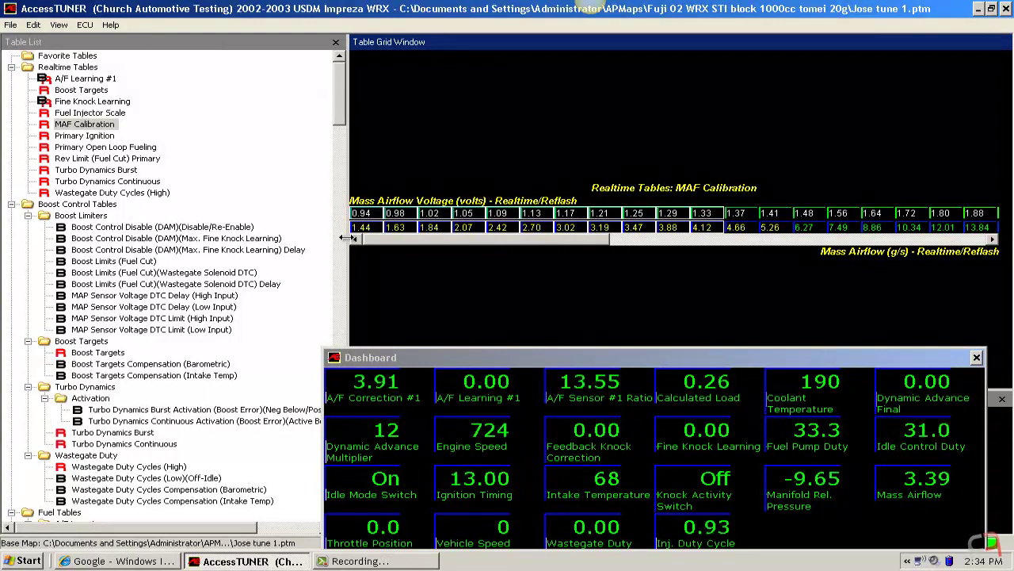
Multiply the MAF Calibration airflow values from 0.94 to 1.33 volts by 1.02 to reverse the last reduction.
key("asterisk")
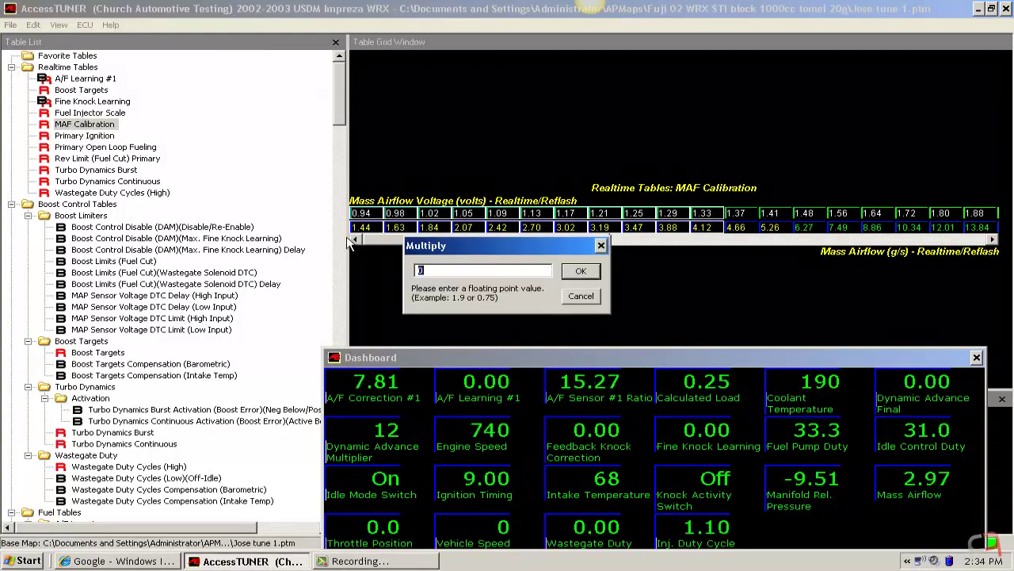
type("1.02")
key("Return")
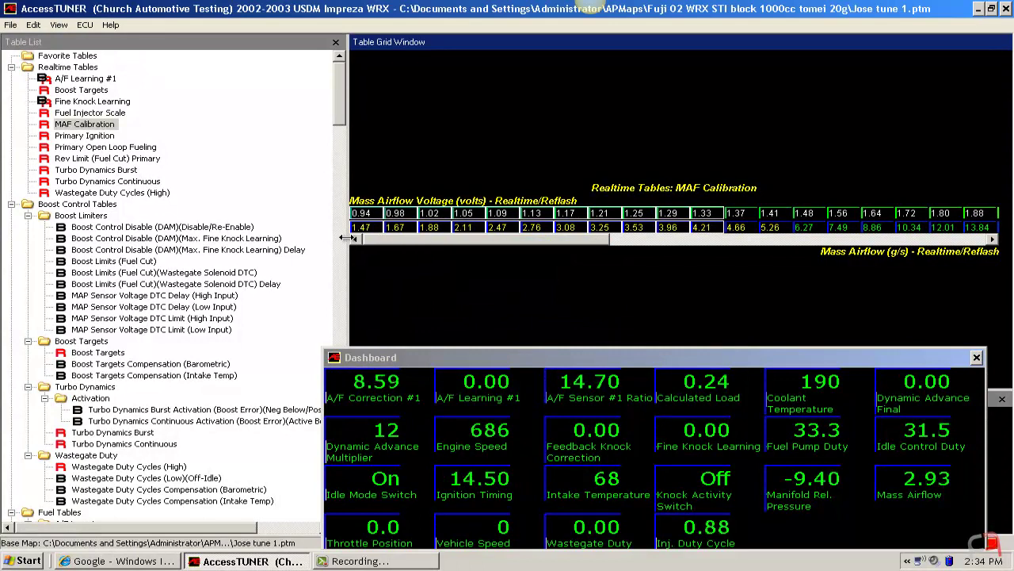